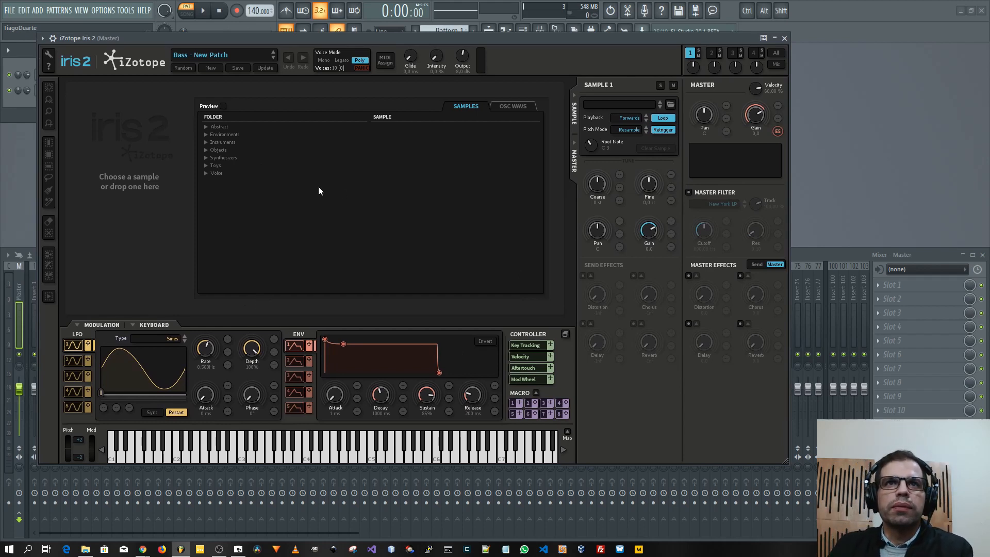
Open the patch browser, look through its sample and oscillator wave lists, and reduce it to the simple view.
left_click(222, 55)
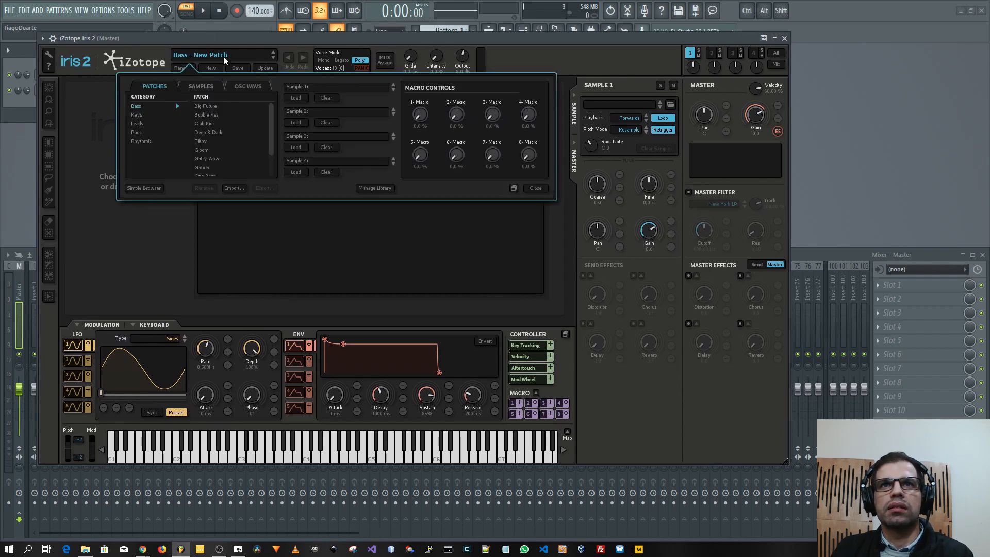
left_click(181, 84)
left_click(237, 84)
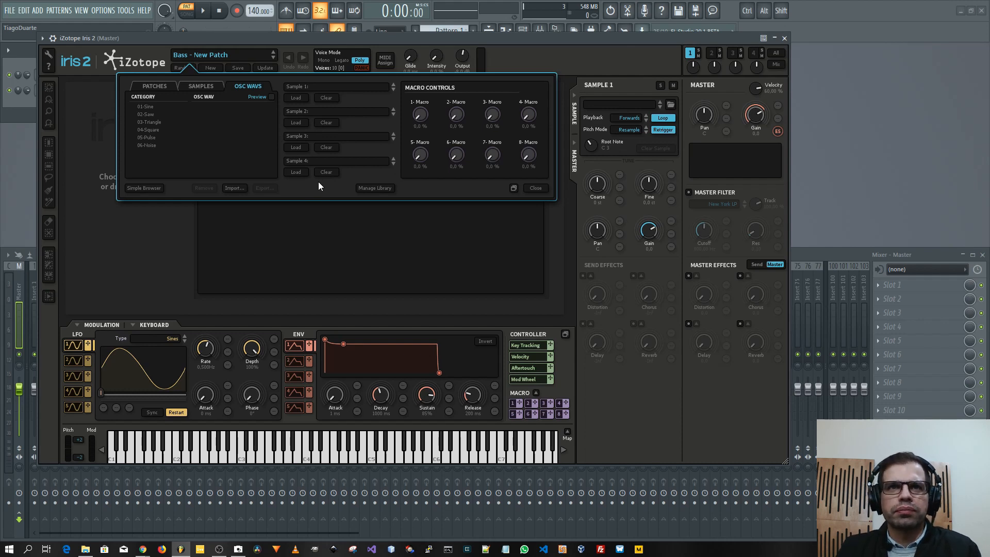
left_click(152, 189)
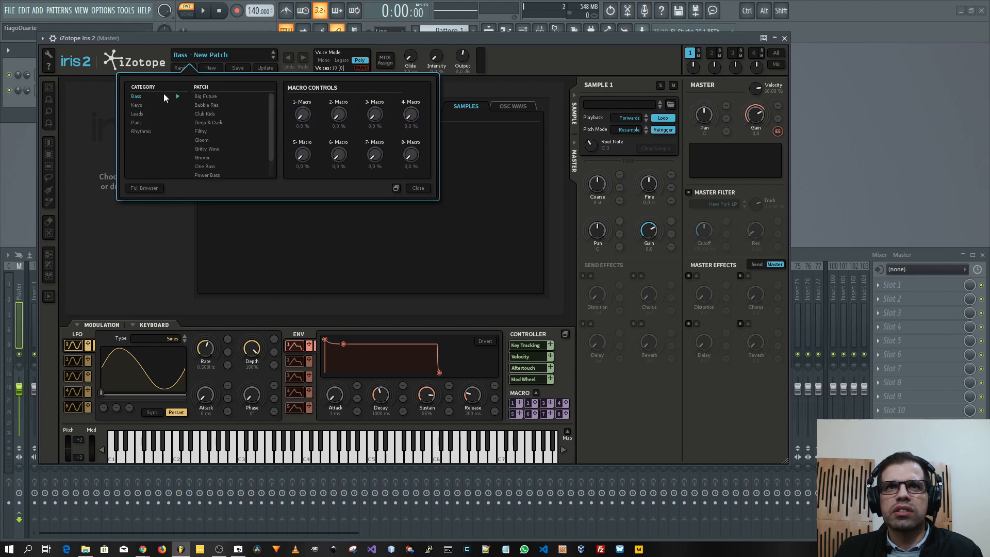
Look at the Leads patches and load the Big Future patch from the Bass category.
left_click(144, 114)
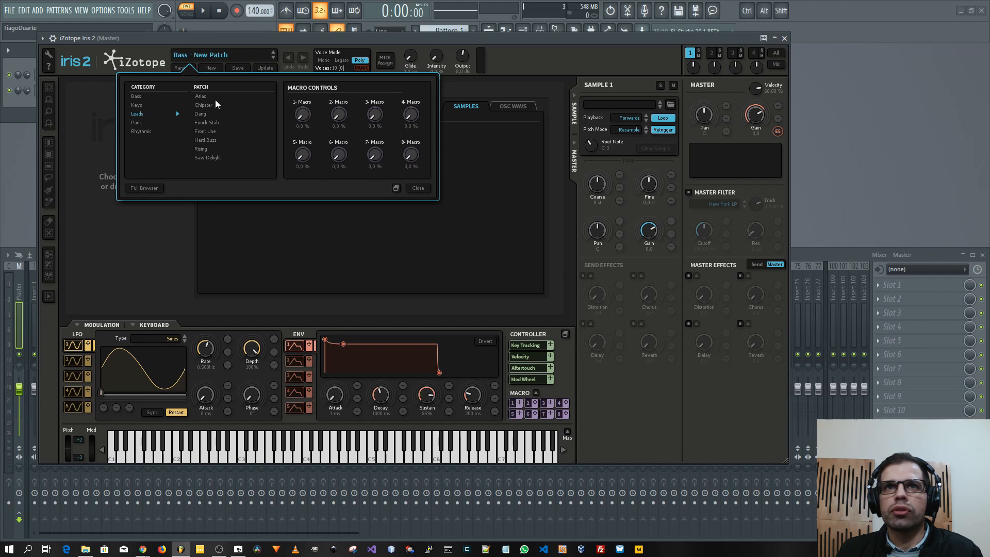
left_click(136, 96)
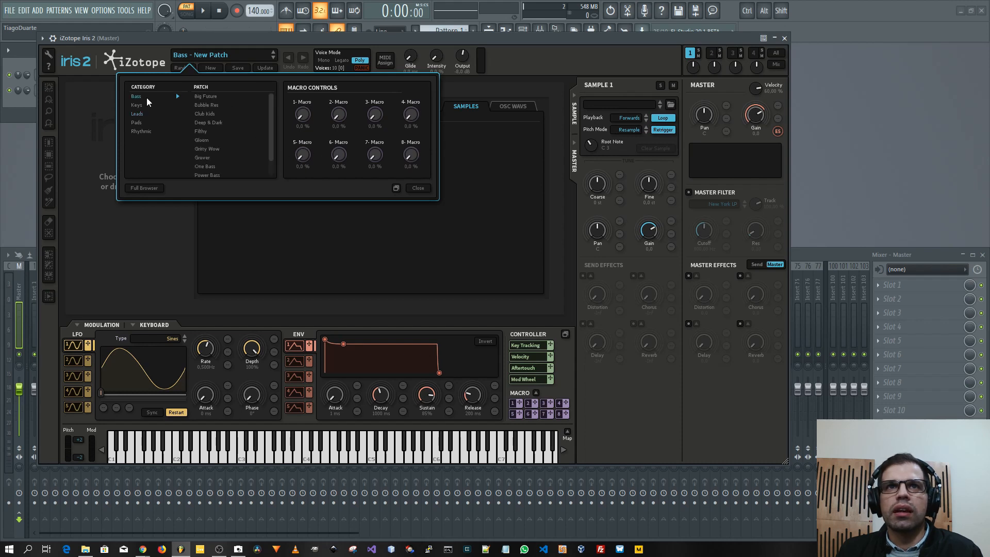
left_click(218, 96)
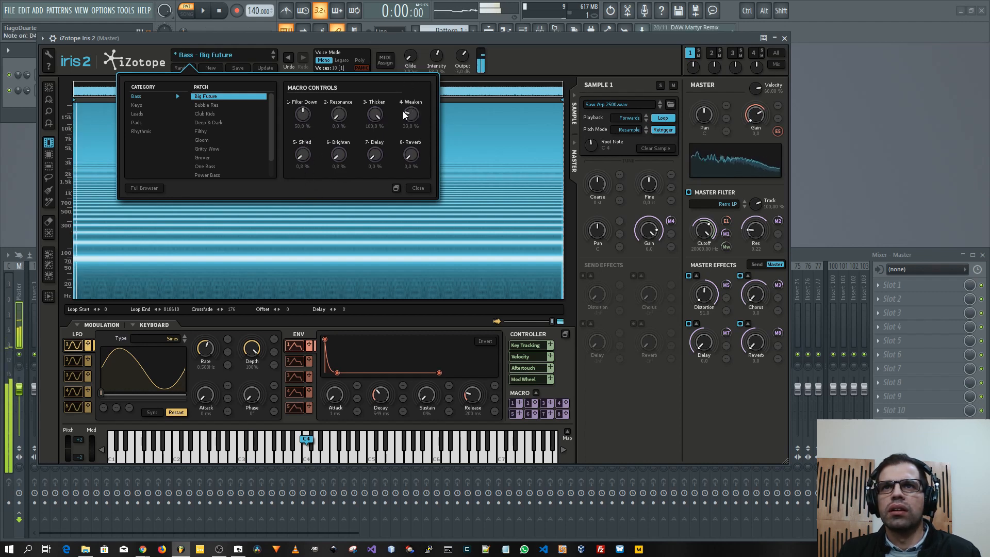
Set the patch's macros to Weaken 0%, Reverb 46%, Brighten 34% and Shred 63%, and list the Keys patches.
left_click_drag(406, 147, 374, 208)
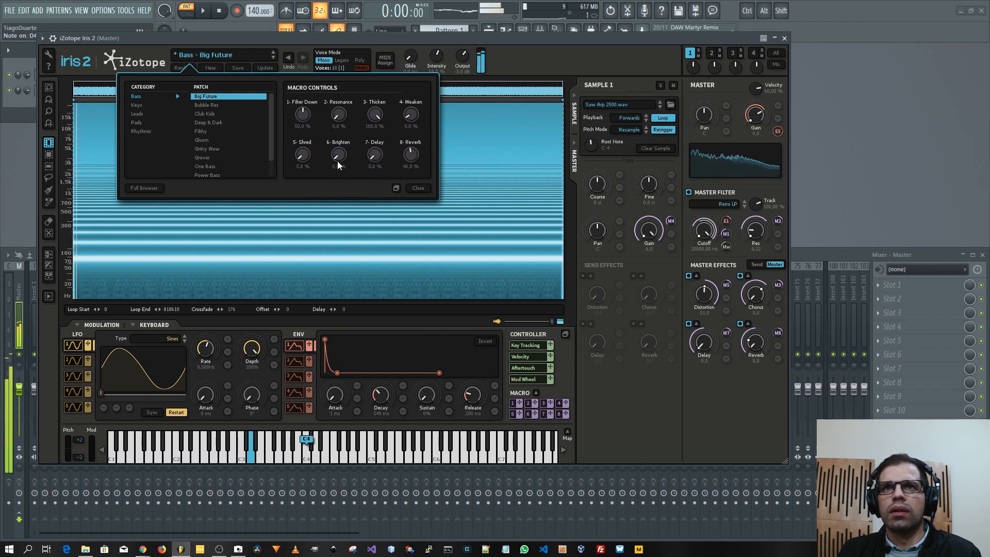
left_click_drag(337, 161, 311, 123)
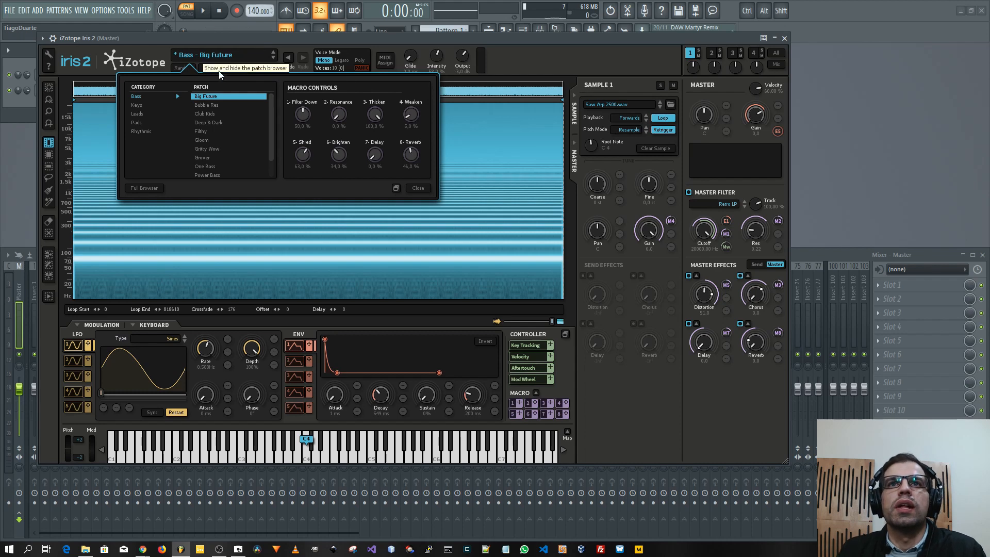
left_click(144, 106)
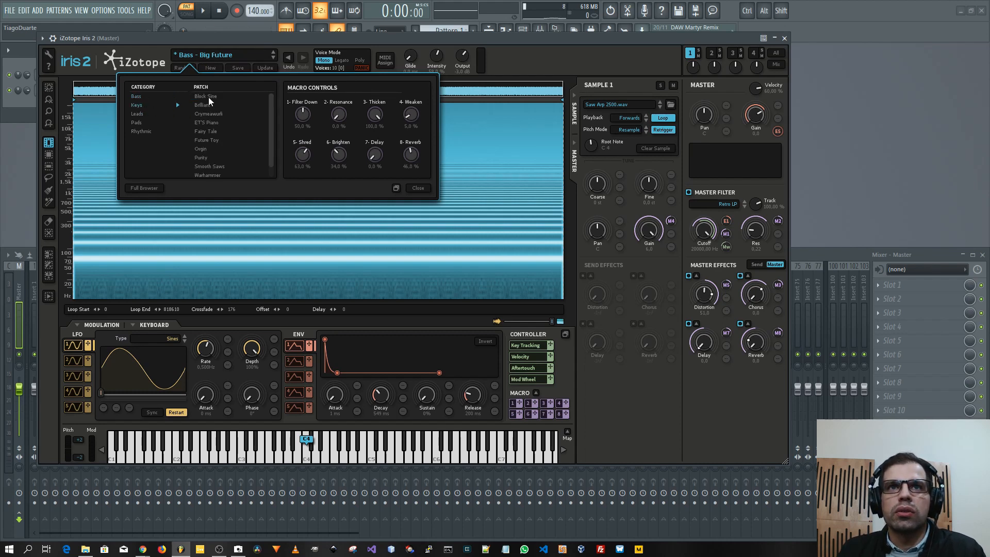
Return from the plugin wrapper settings to the Iris 2 interface, enlarge its window and hide the wrapper controls.
left_click(53, 38)
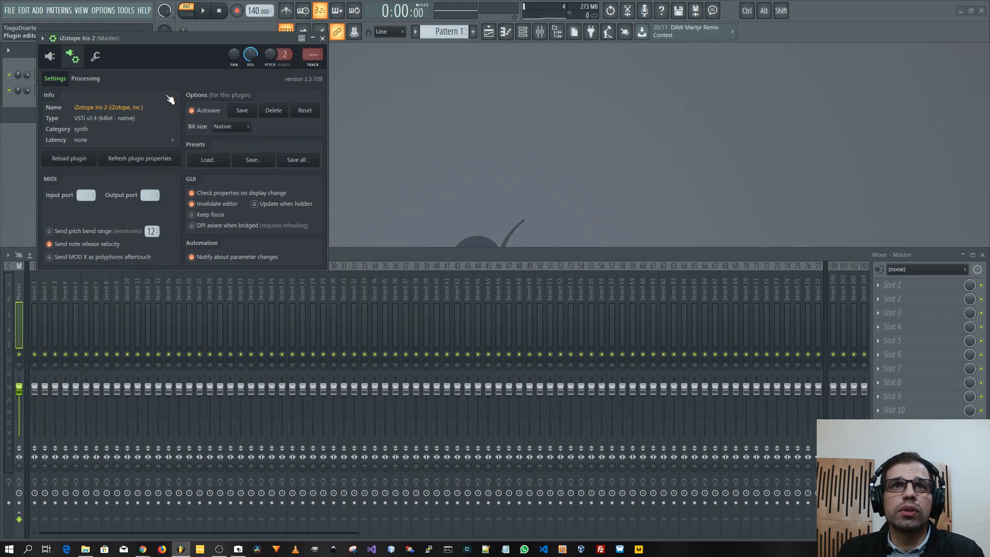
left_click(49, 56)
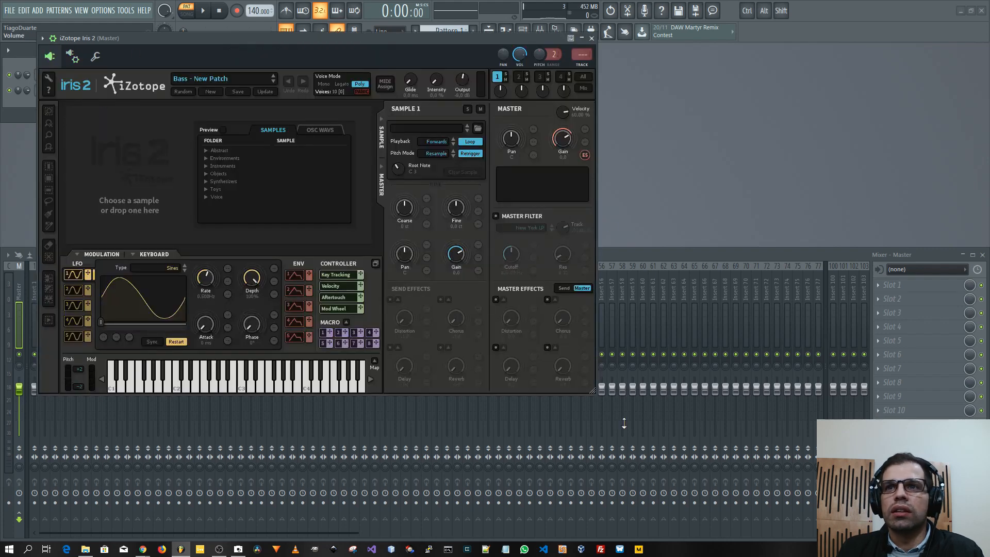
left_click_drag(595, 388, 809, 501)
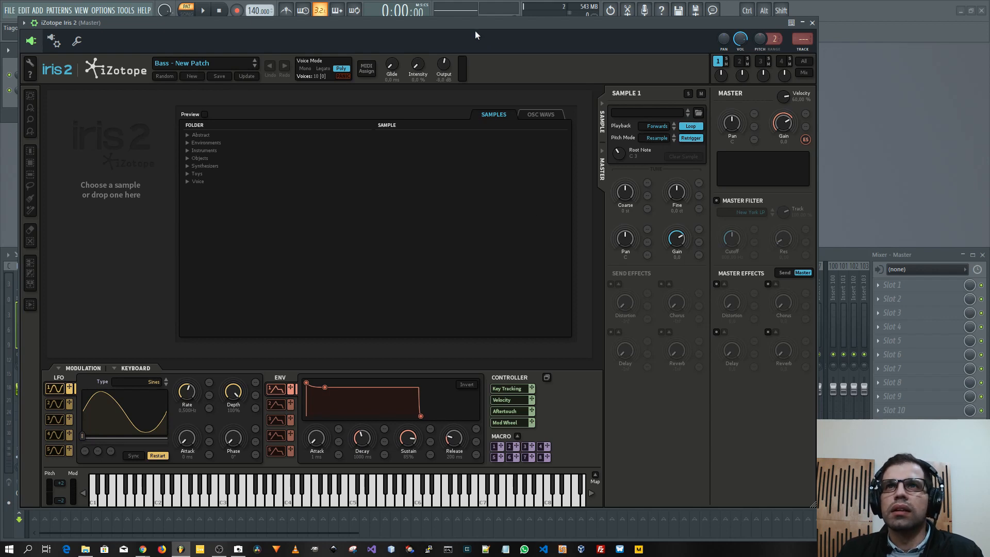
left_click(34, 24)
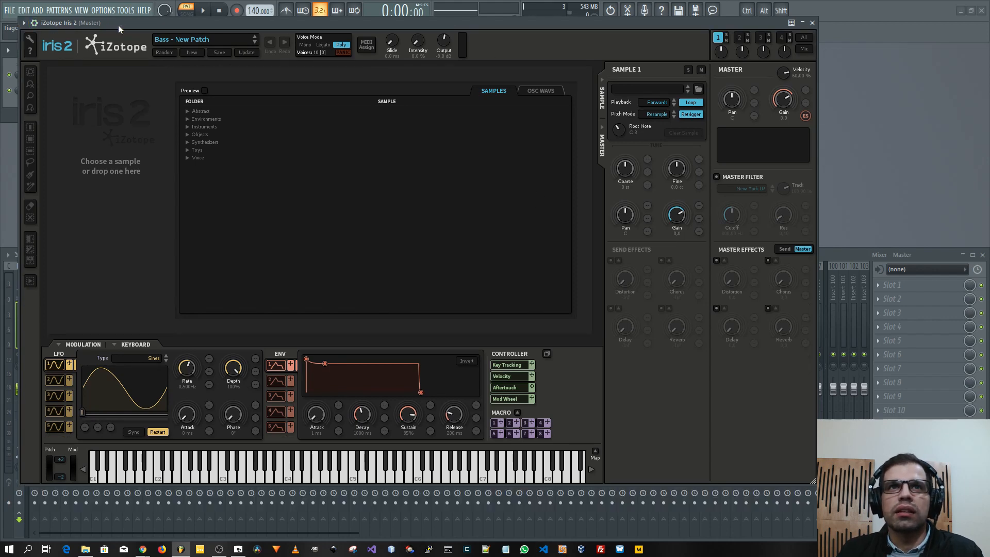
left_click_drag(125, 26, 125, 28)
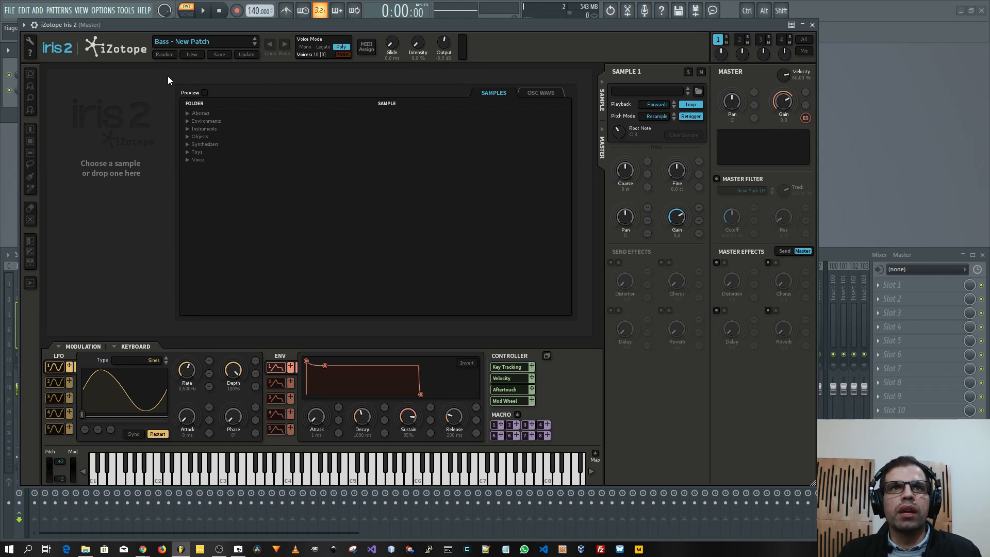
Open the patch browser in its full view and display the oscillator wave categories.
left_click(212, 41)
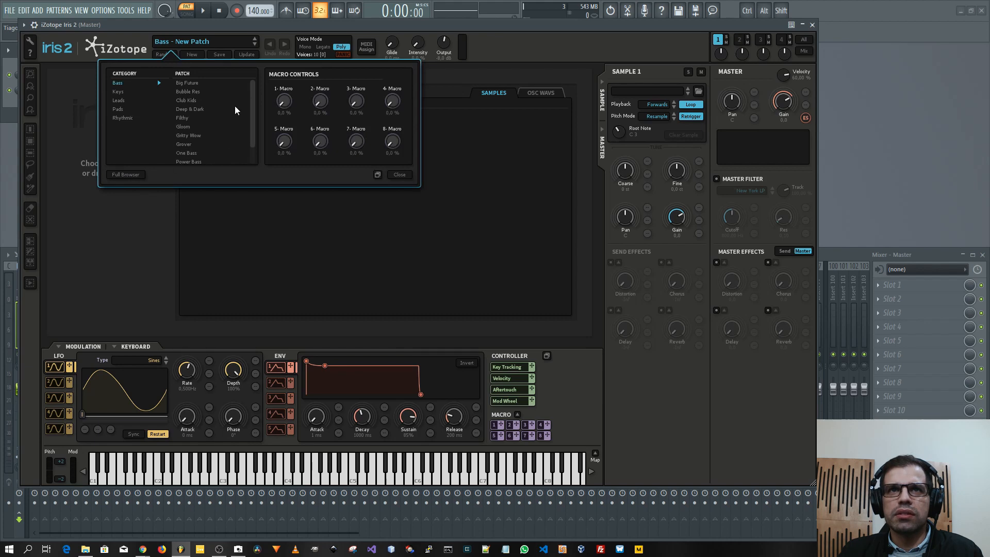
left_click(126, 175)
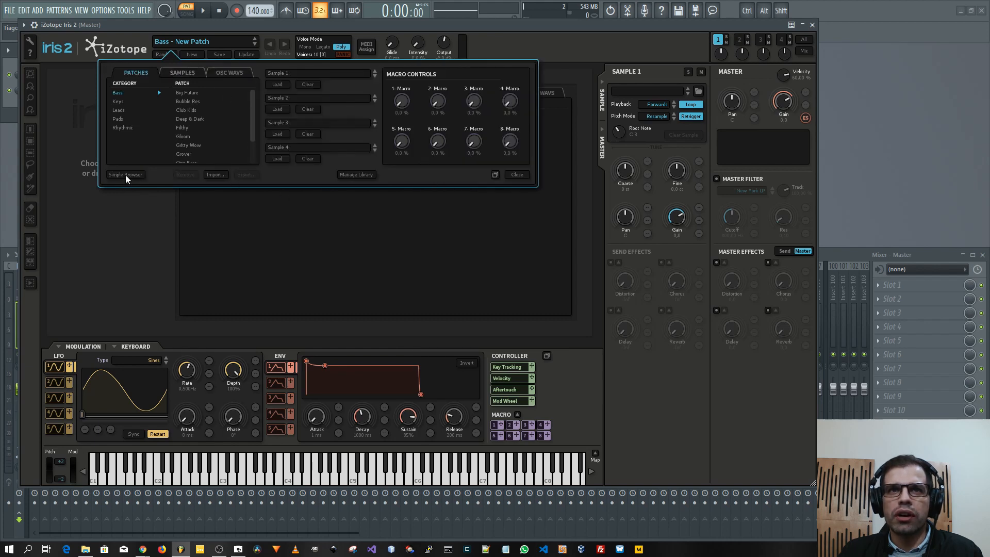
left_click(172, 72)
left_click(229, 73)
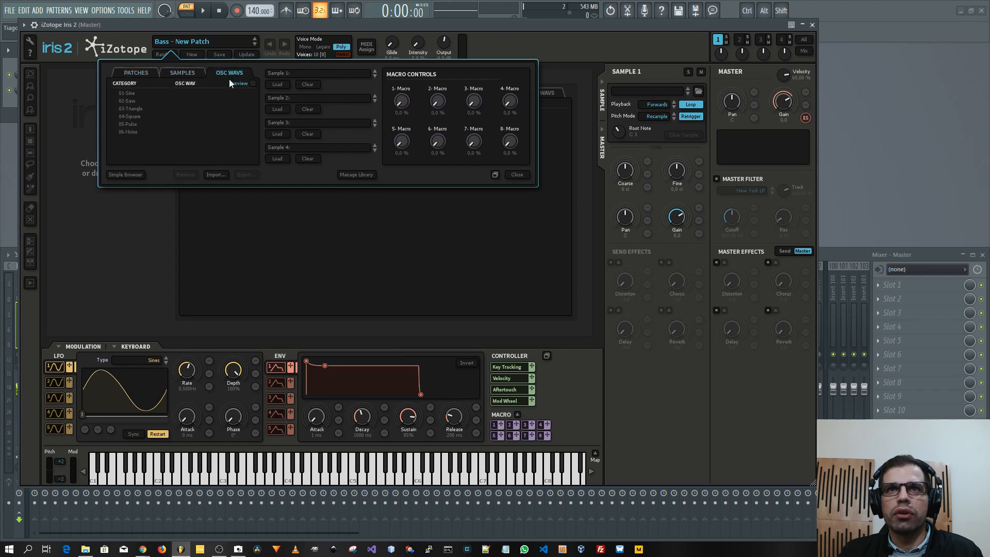
Inspect the load and clear options of the Sample 1 and Sample 2 slots and the Load Sample dialog without loading anything.
left_click(292, 73)
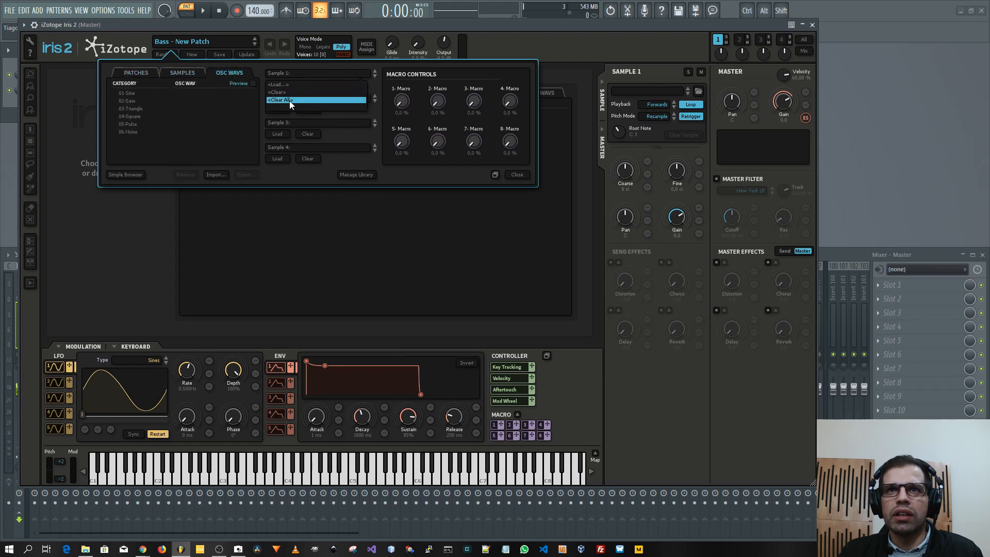
left_click(257, 66)
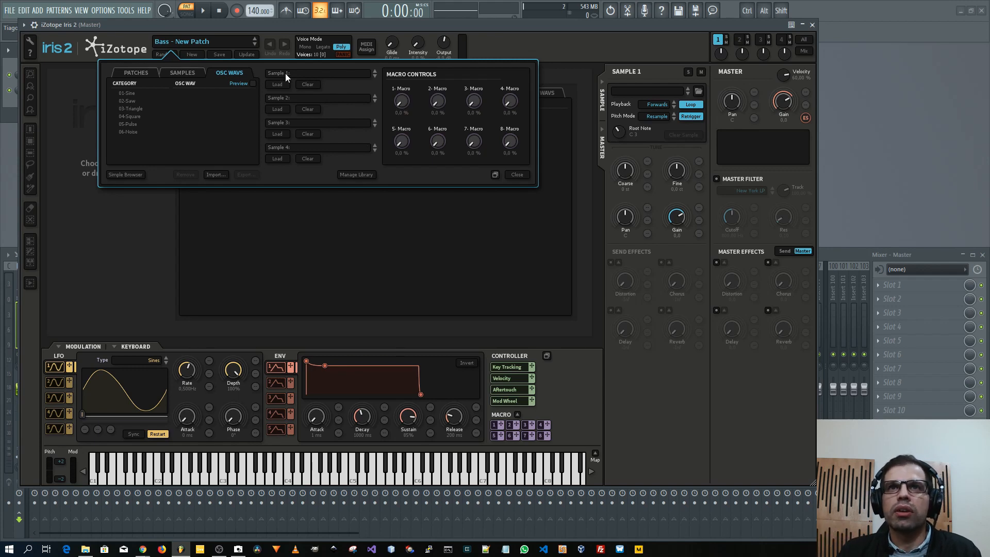
left_click(277, 84)
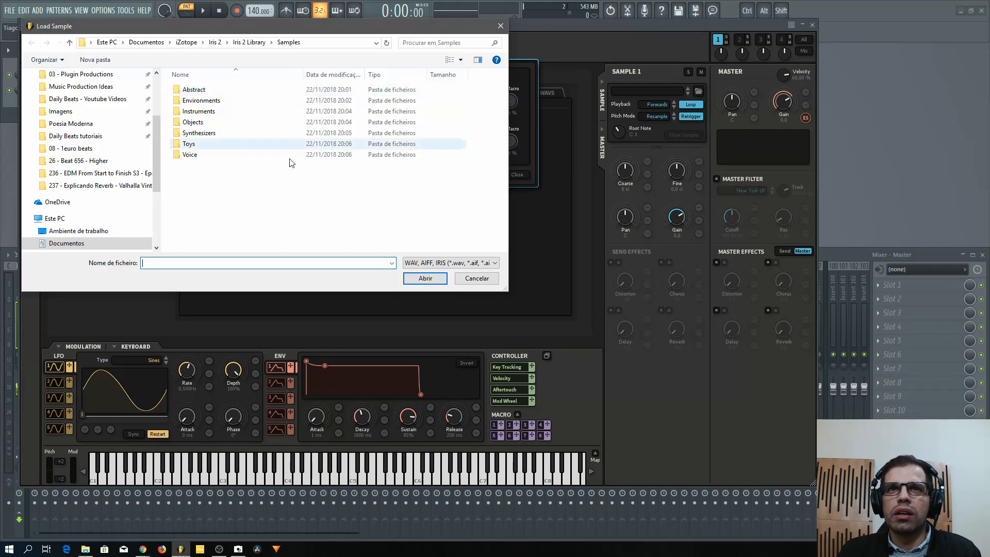
left_click(475, 277)
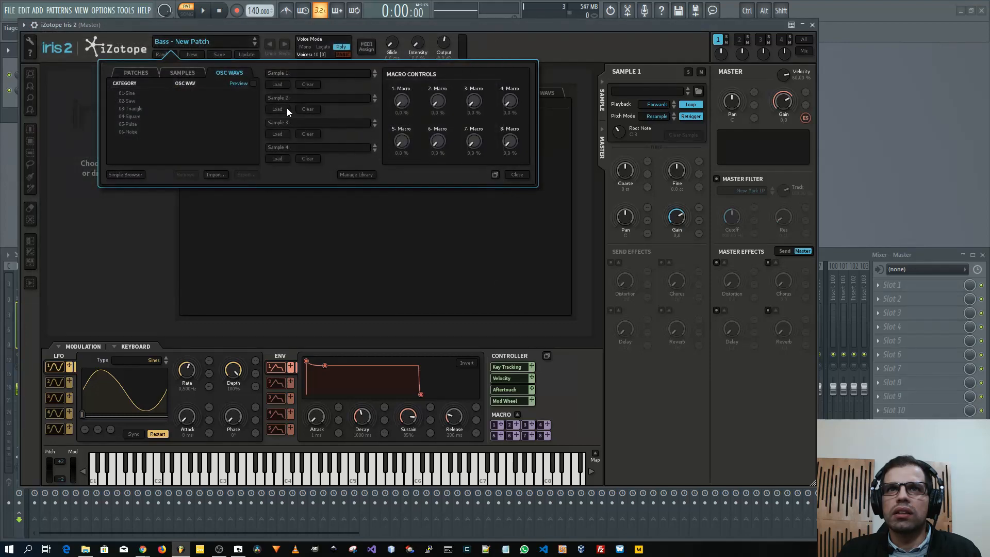
left_click(338, 100)
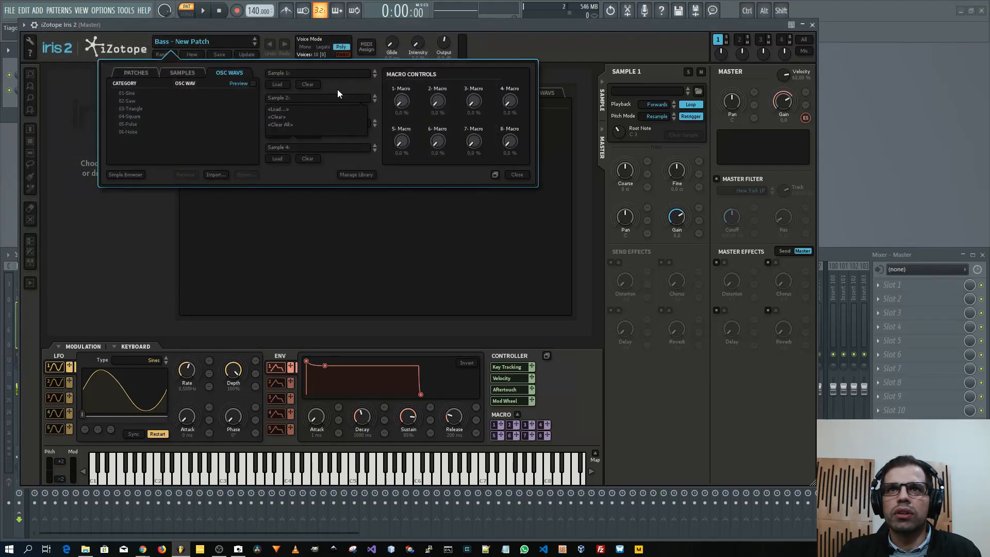
left_click(388, 106)
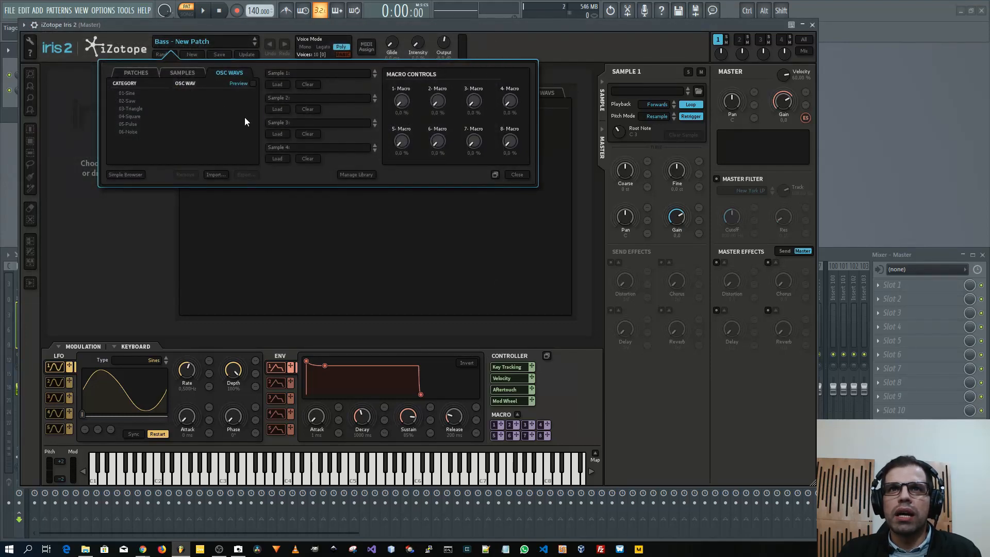
Compare the Patches, Samples and Osc Wavs lists in the full browser.
left_click(181, 71)
left_click(135, 71)
left_click(178, 72)
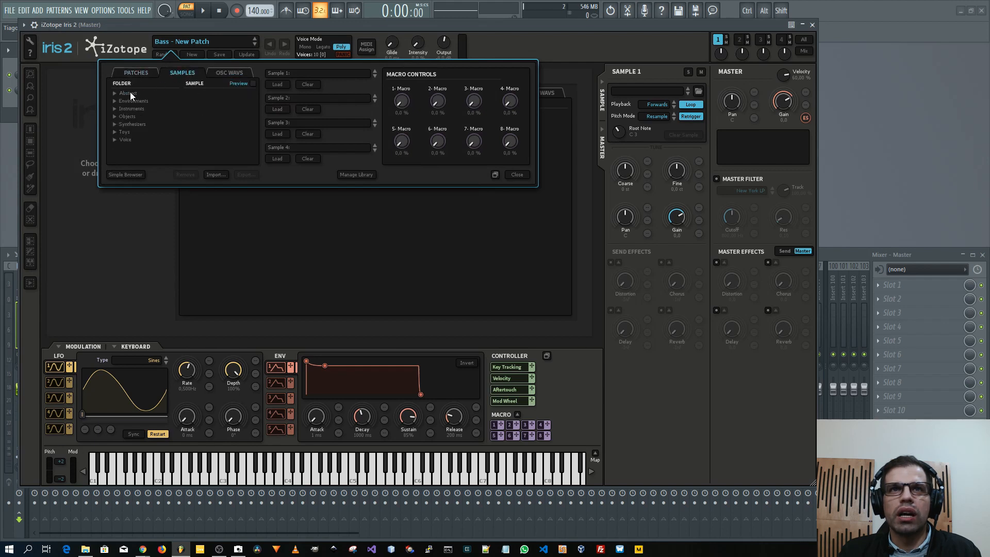
left_click(209, 75)
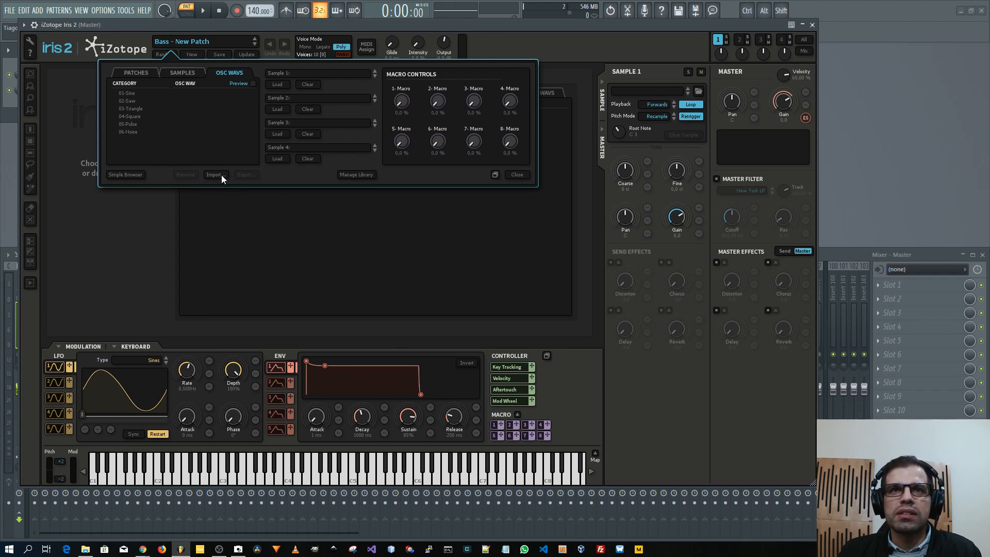
Review the plugin options, keeping Auto-detect root note for sample loading, and look at the help entries in the Info window.
left_click(365, 176)
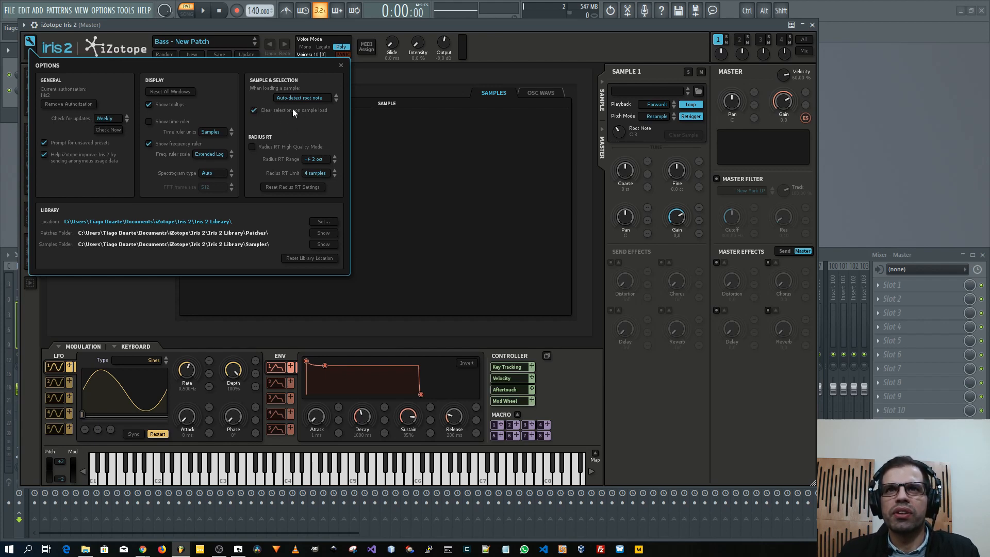
left_click(313, 98)
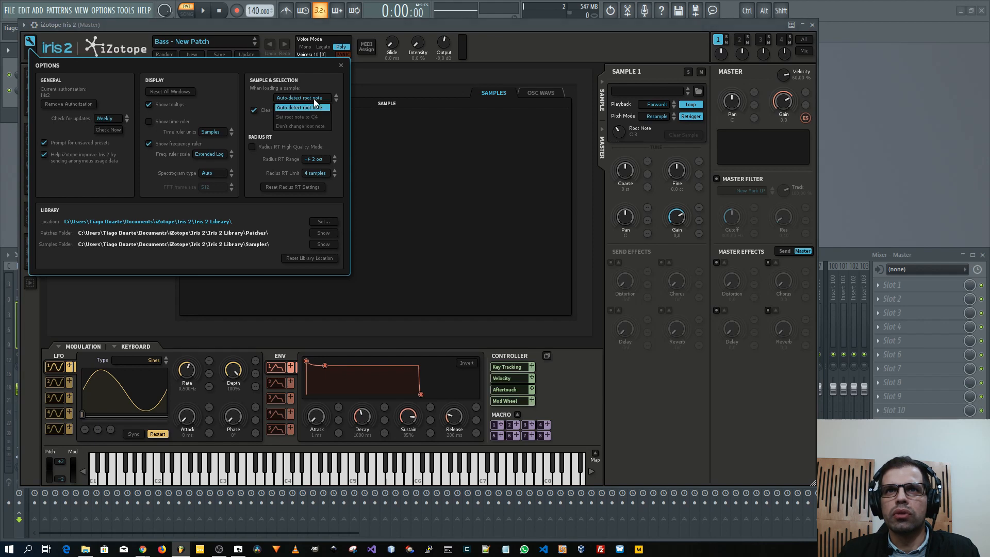
left_click(282, 107)
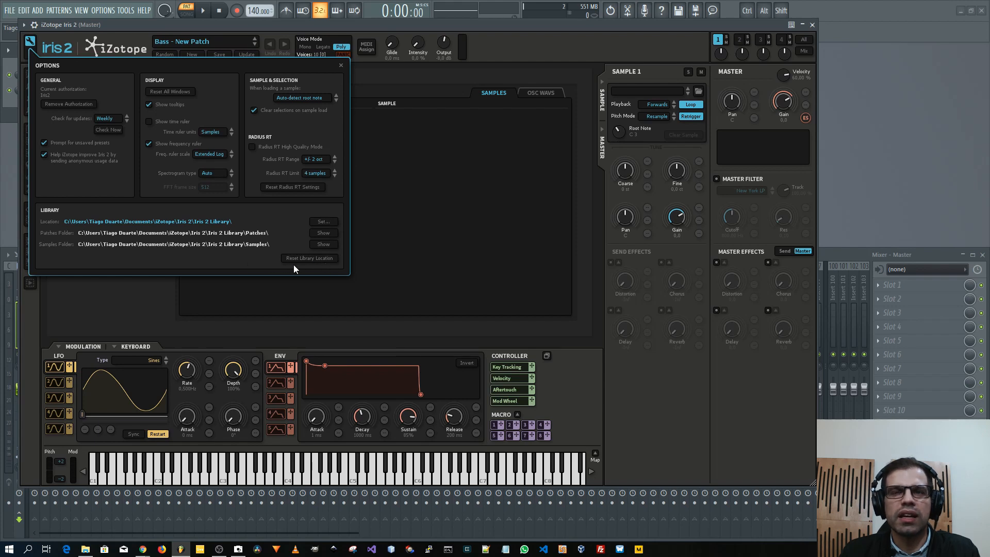
left_click(340, 65)
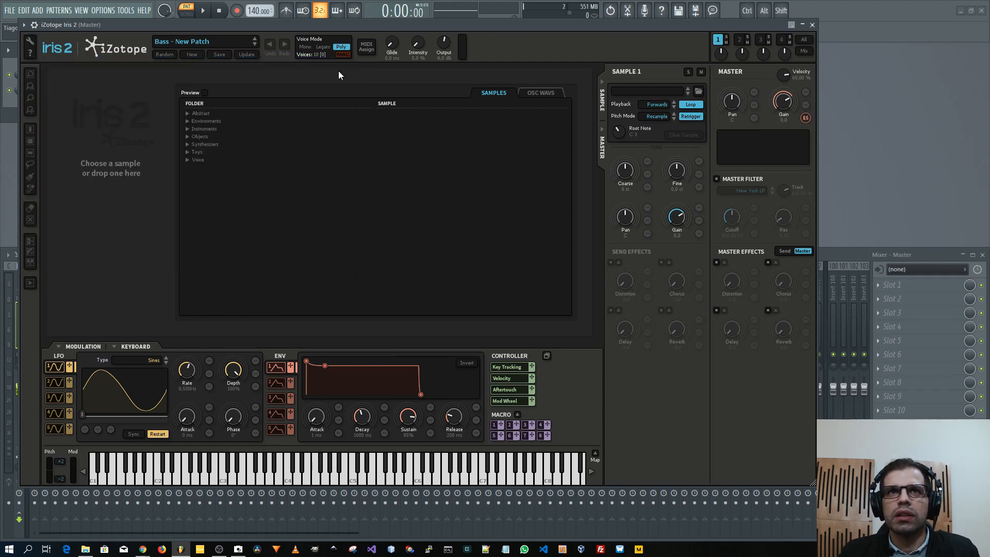
left_click(29, 54)
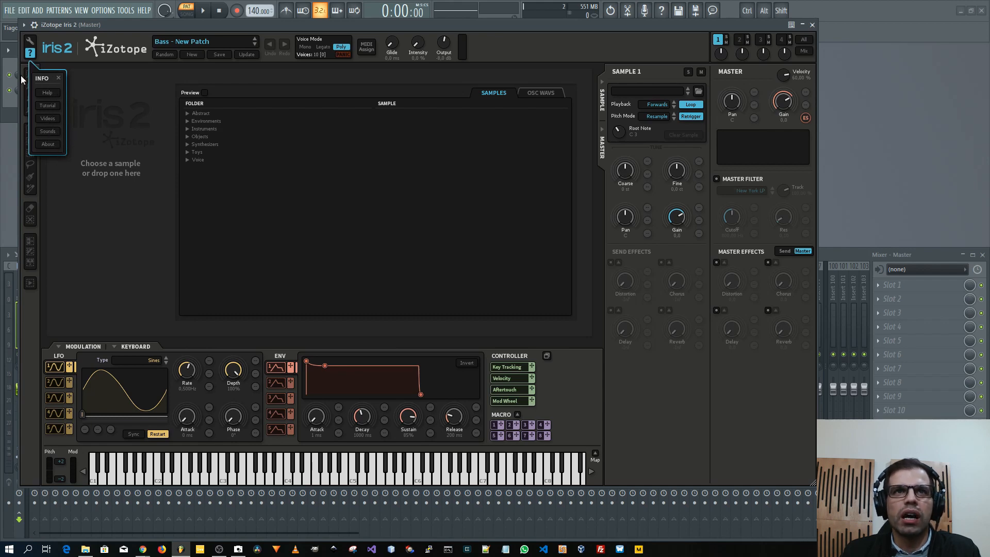
left_click(59, 78)
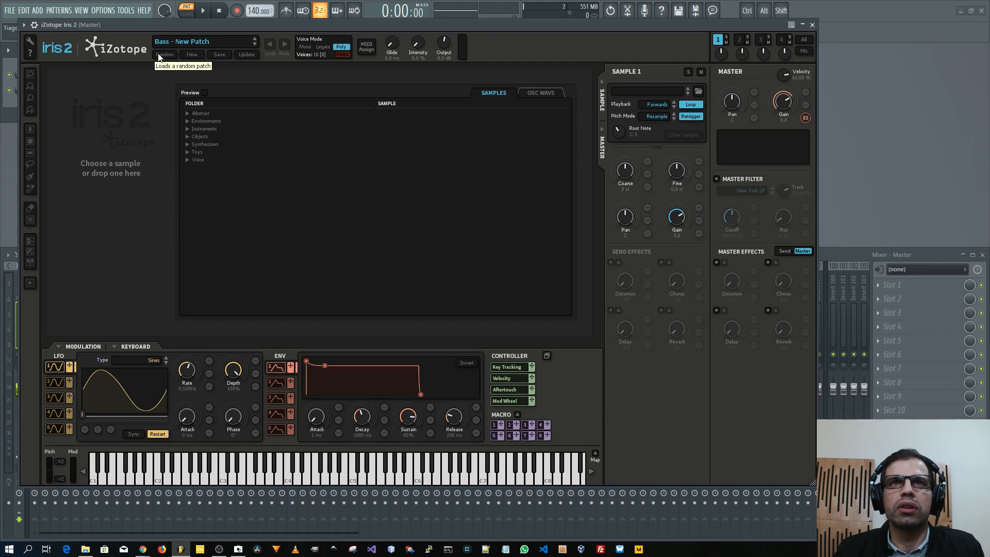
Load the Chipster patch from the Leads category and close the patch browser.
left_click(208, 42)
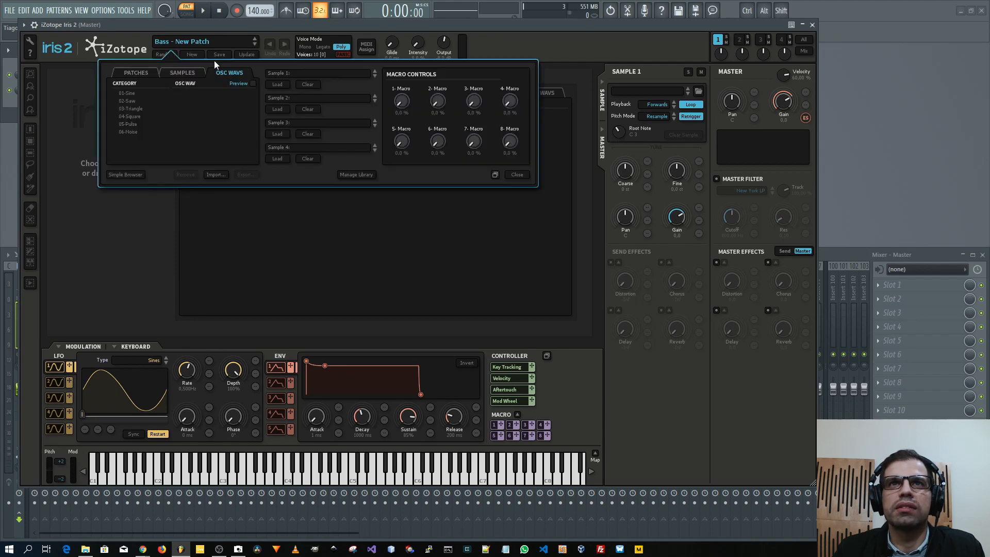
left_click(131, 73)
left_click(121, 110)
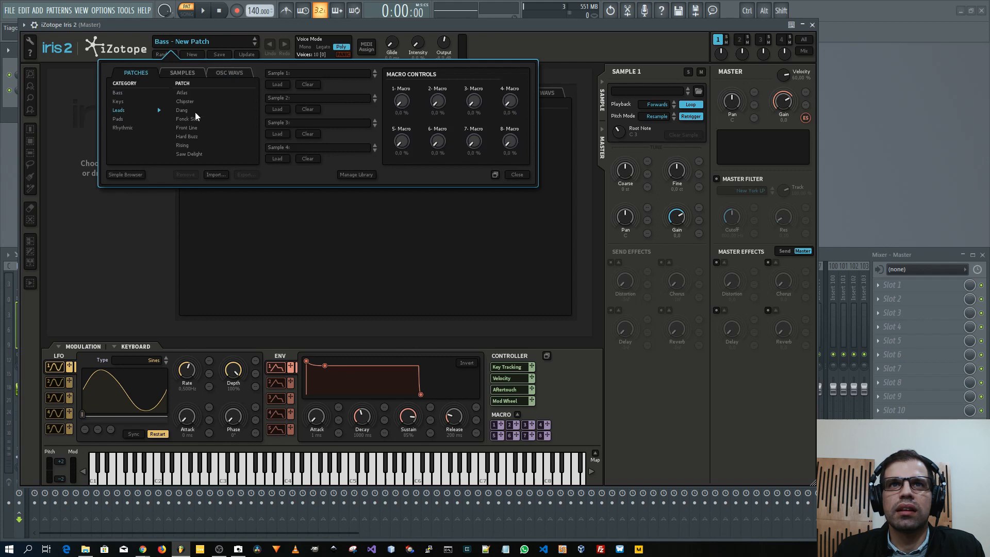
left_click(185, 101)
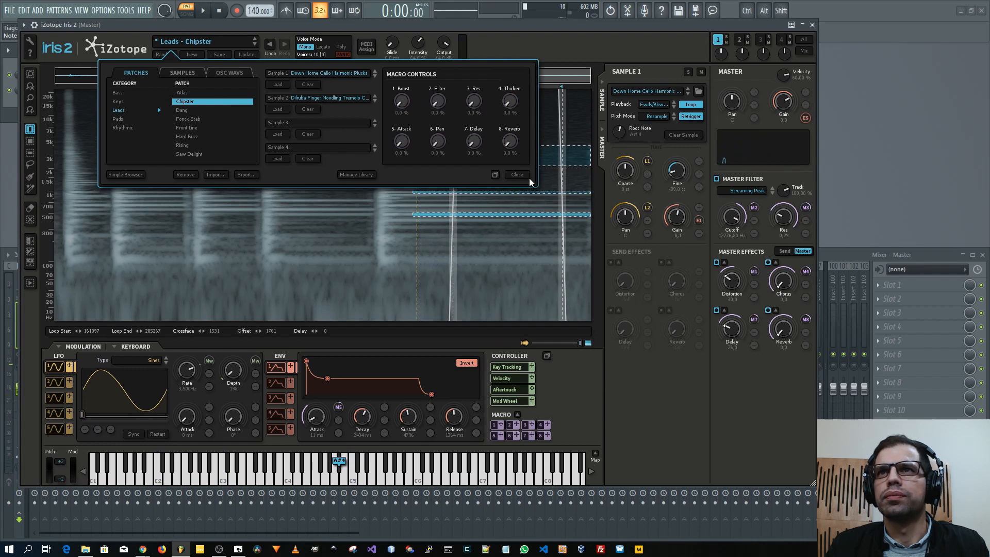
key("Escape")
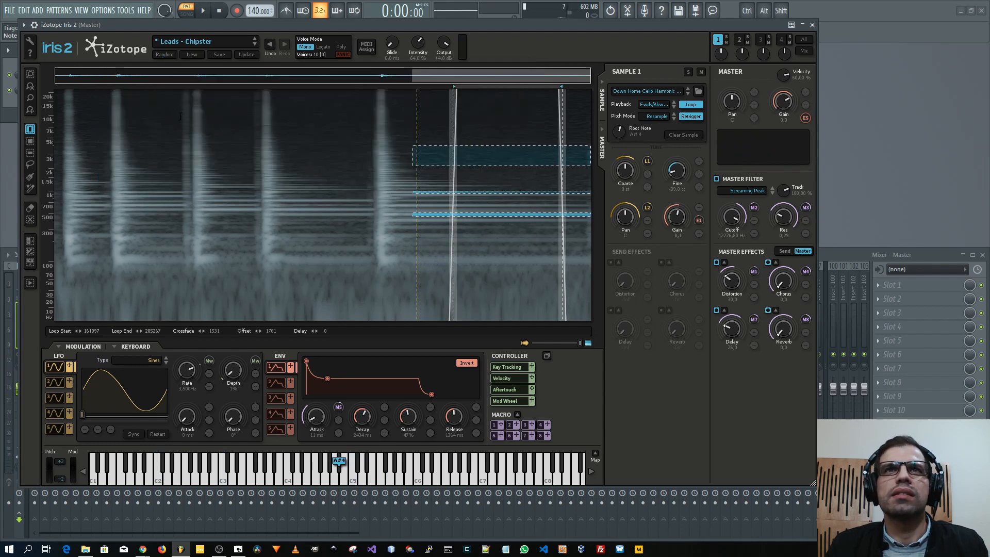
Start a new empty patch without saving the Chipster settings, and look over the patch browser.
left_click(192, 54)
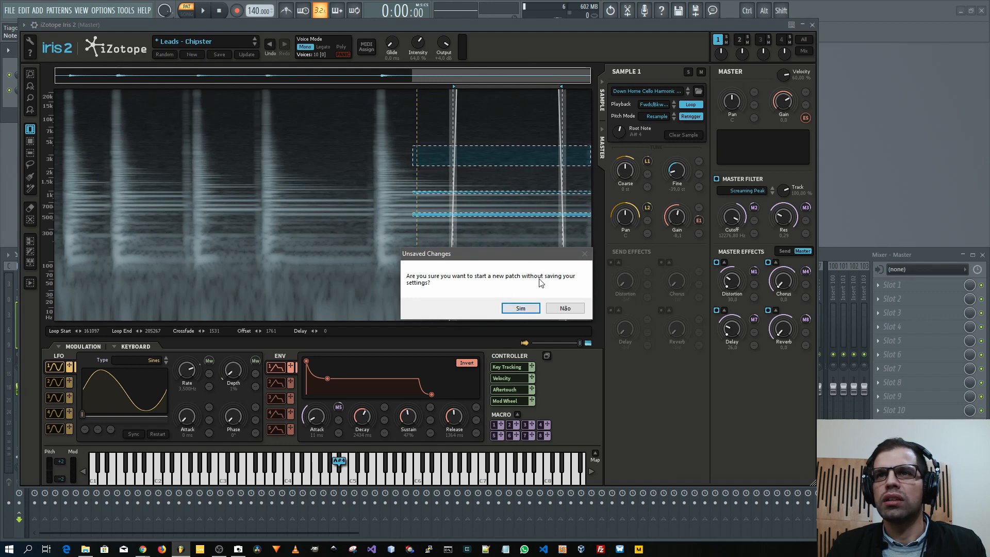
left_click(522, 310)
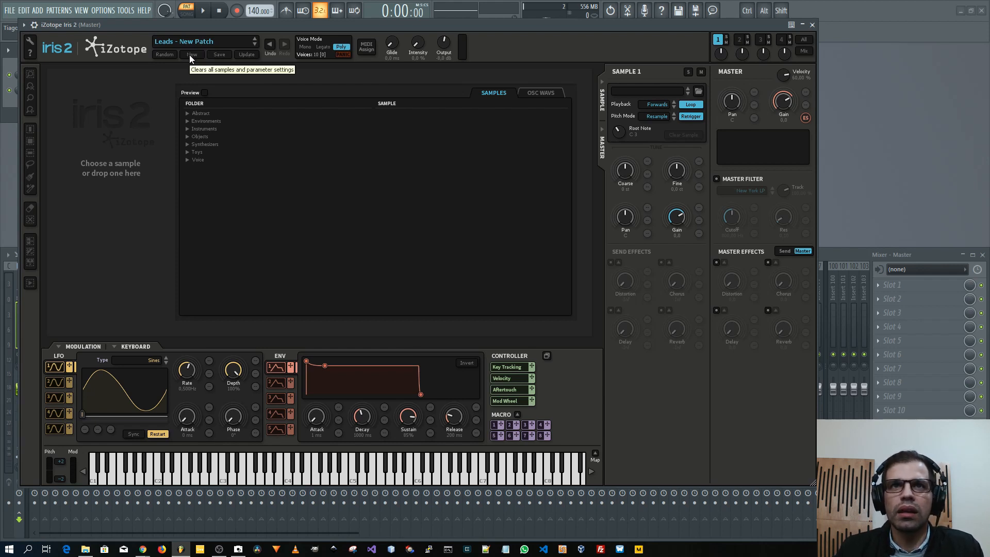
left_click(208, 41)
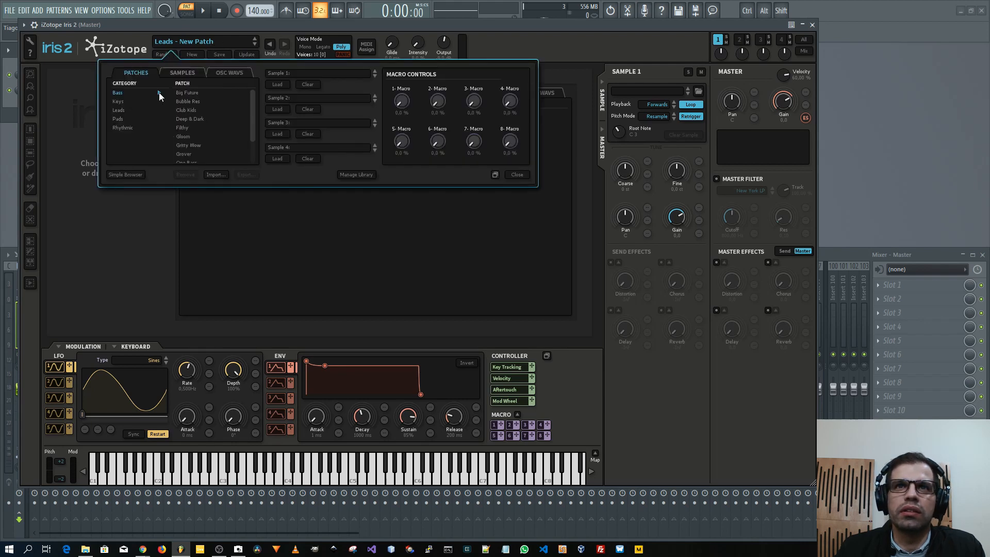
left_click(189, 38)
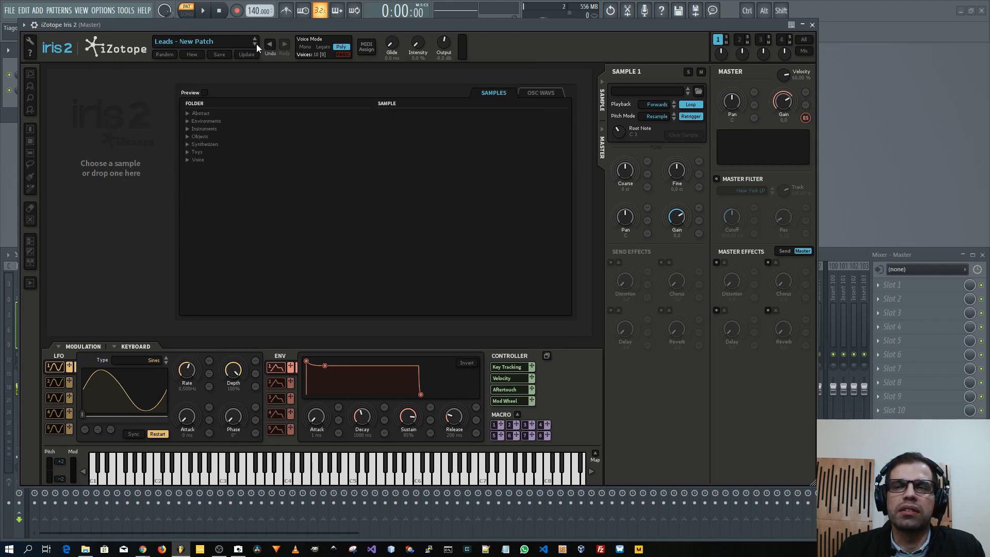
Review the voice mode and voice count settings, keeping Poly.
left_click(305, 47)
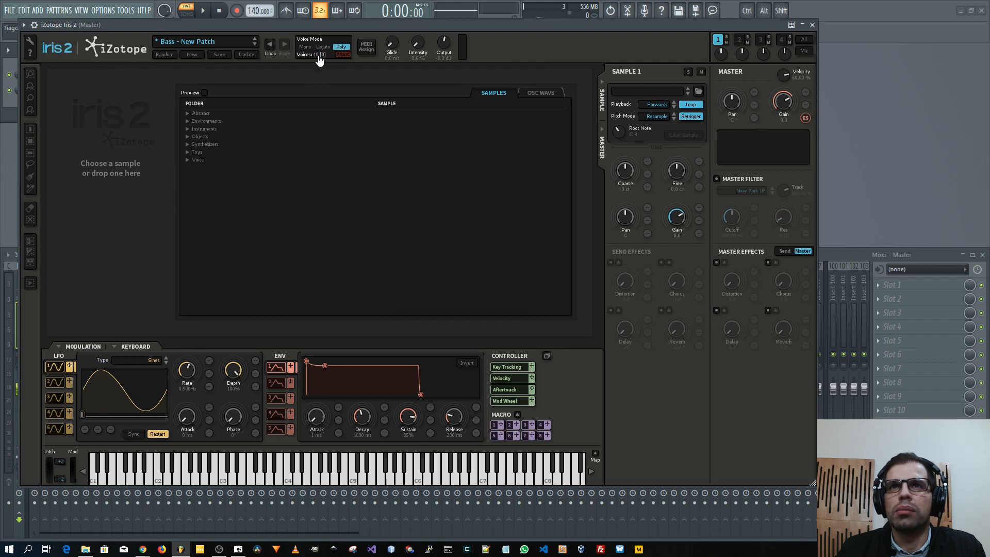
left_click_drag(319, 60, 323, 98)
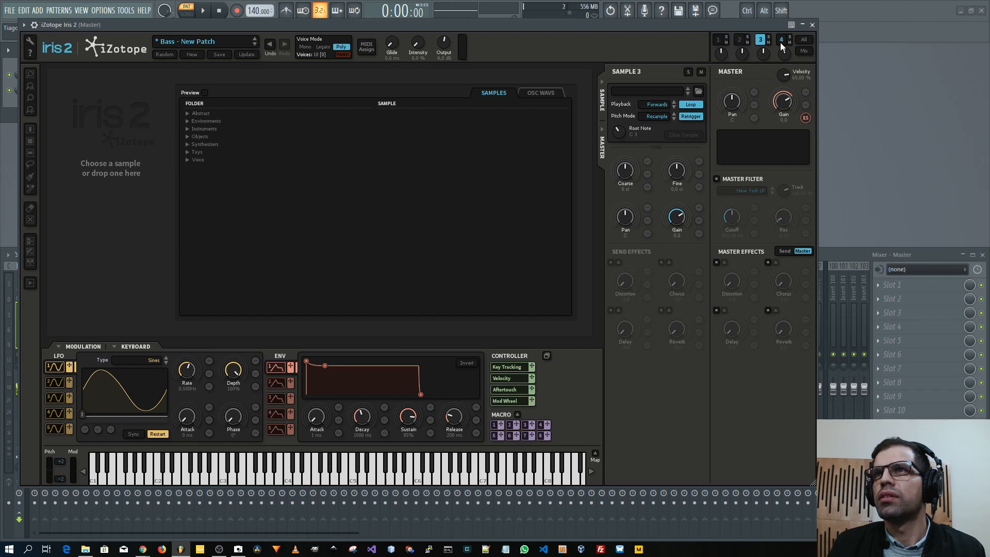
Try the solo and mute switches of the Sample 1 slot, leaving both off.
left_click(718, 40)
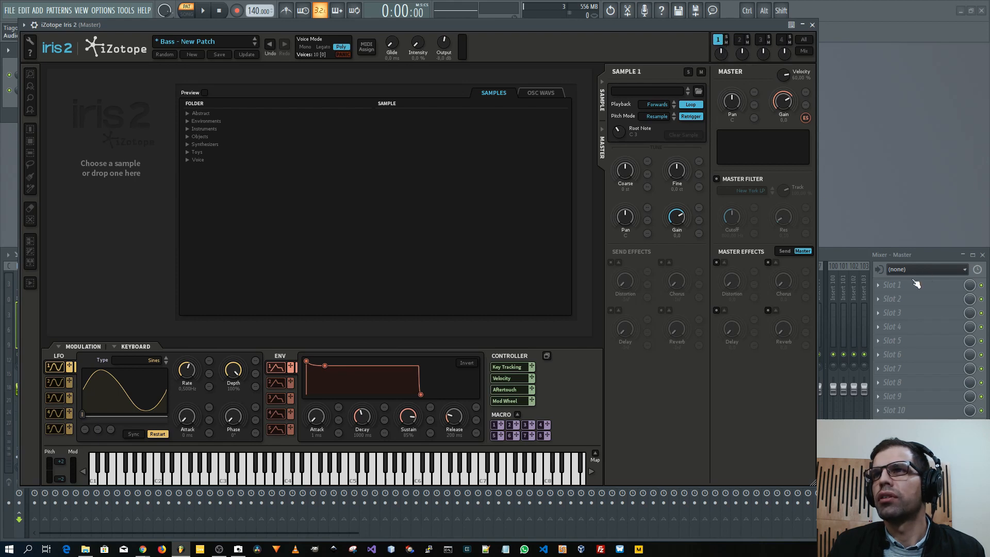
left_click(717, 40)
left_click(726, 37)
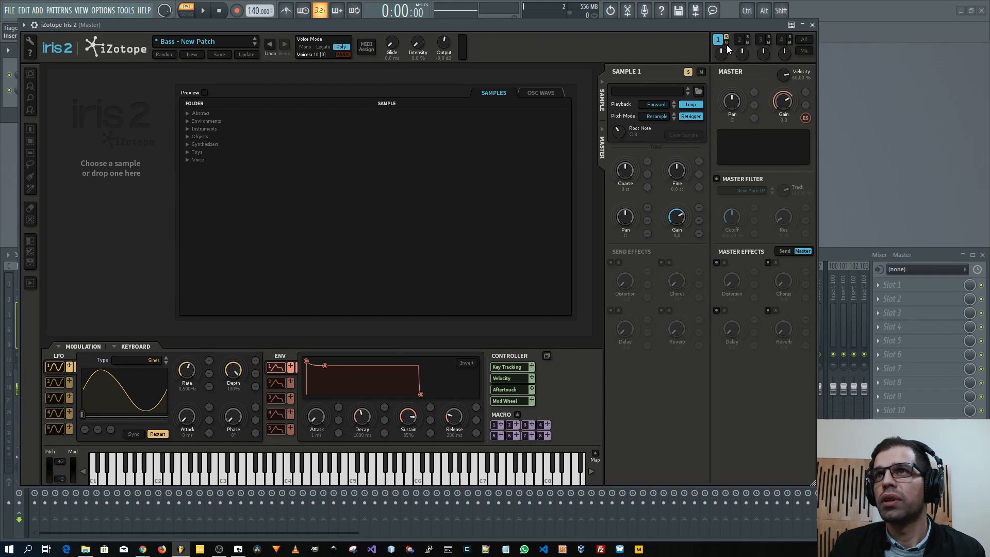
left_click(726, 42)
left_click(726, 37)
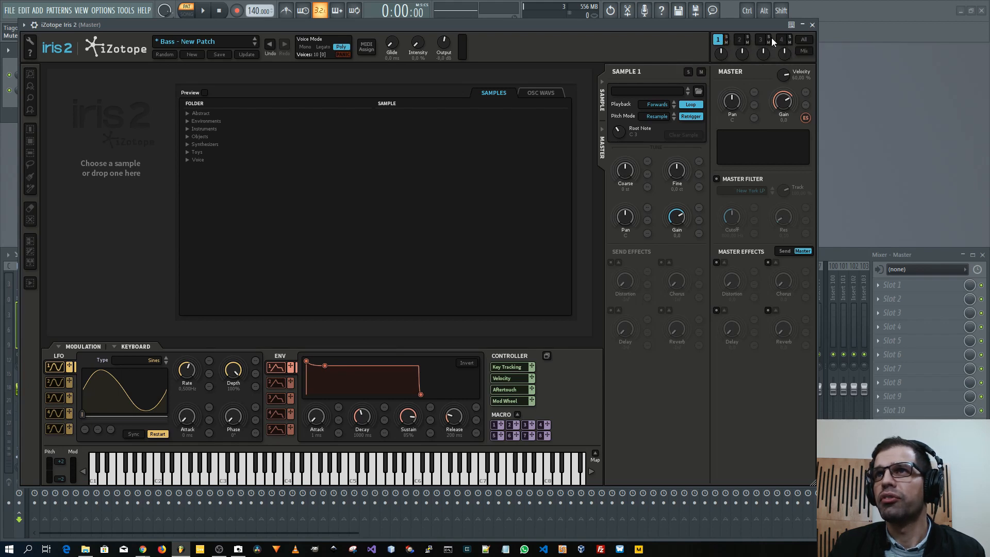
Show all four sample slots together and inspect the floating Mix window, closing it when done.
left_click(804, 40)
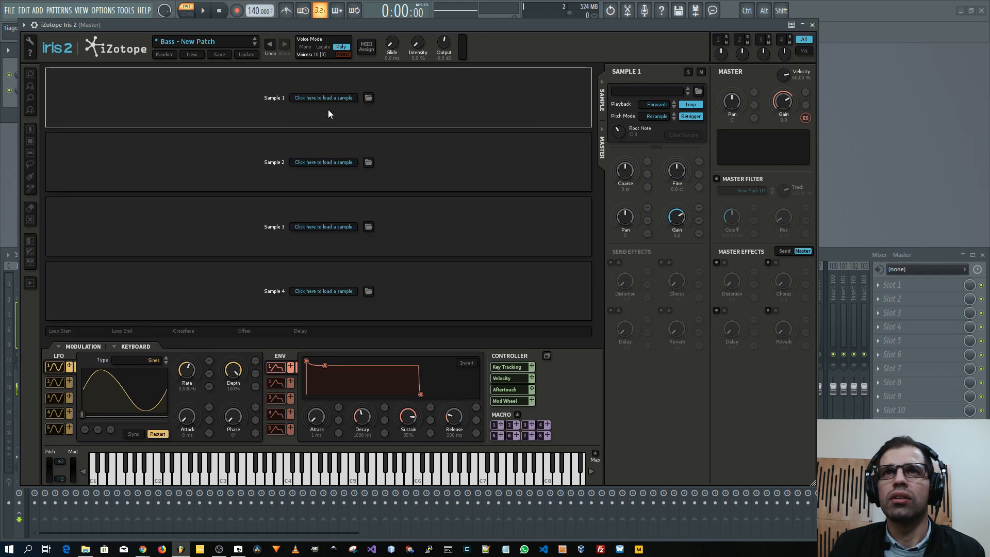
left_click(804, 51)
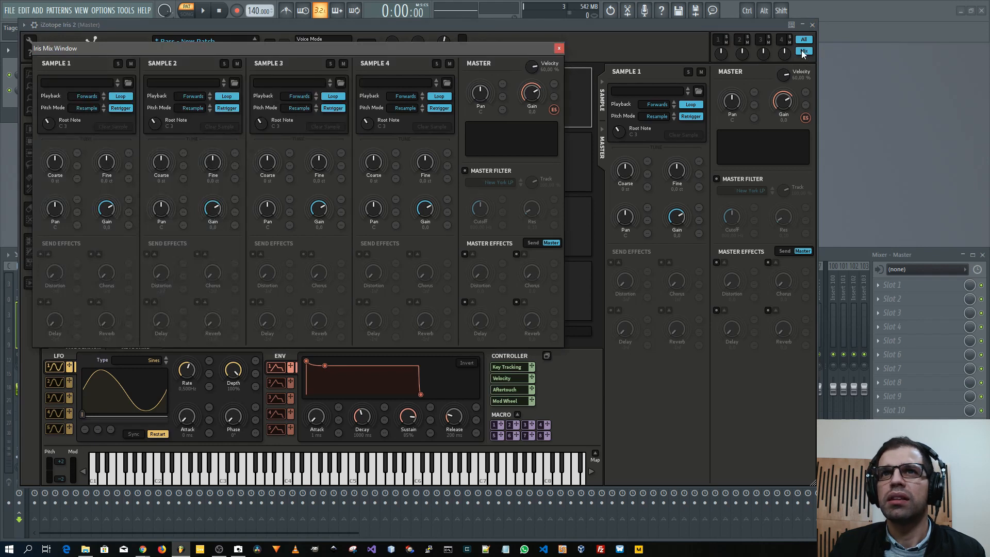
left_click_drag(314, 49, 429, 106)
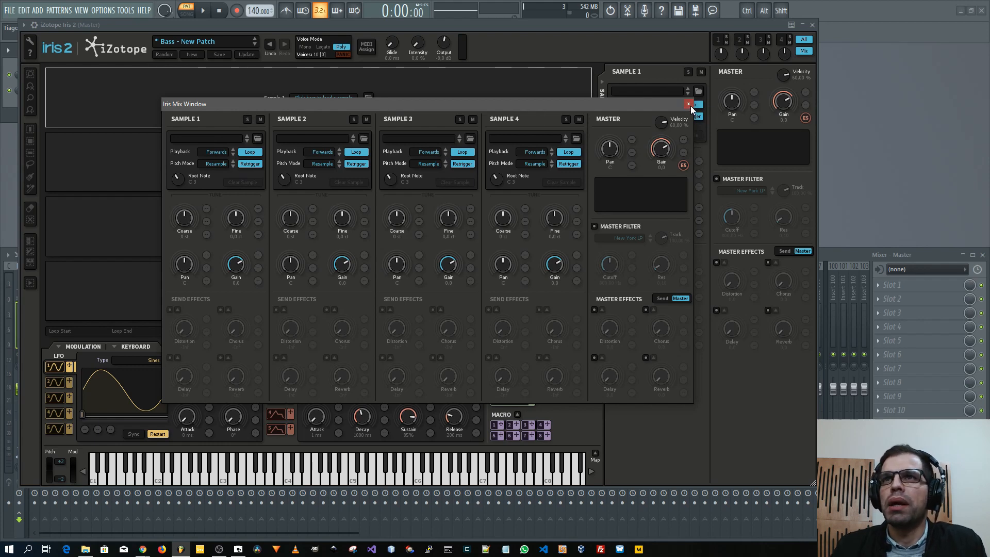
left_click_drag(629, 105, 594, 114)
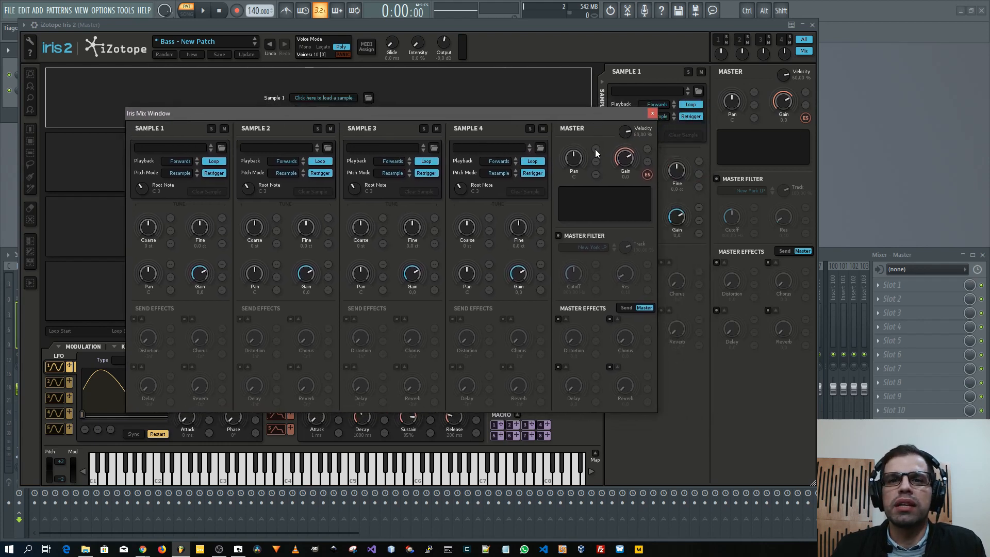
left_click(652, 117)
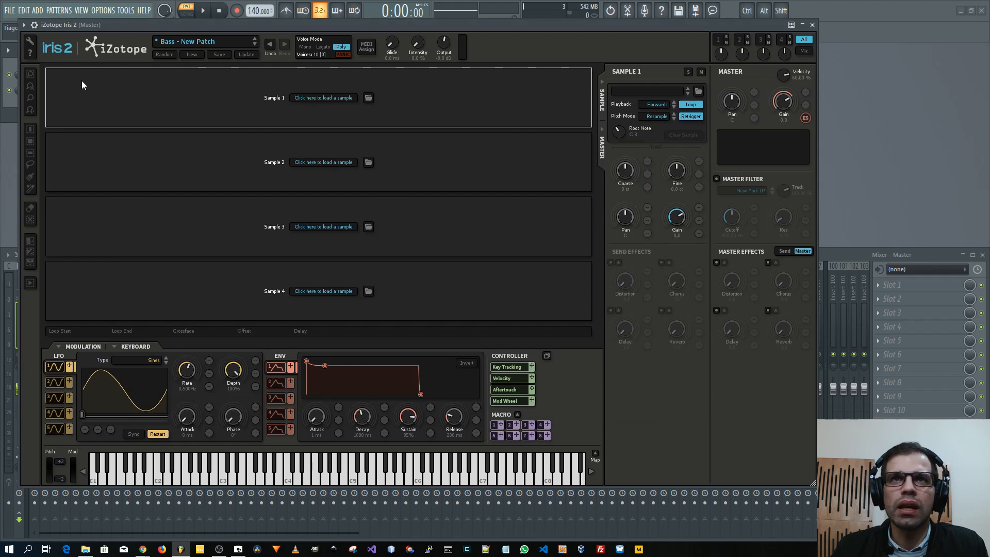
Load the Big Future patch from the Bass category, close the patch browser and play a test note.
left_click(207, 45)
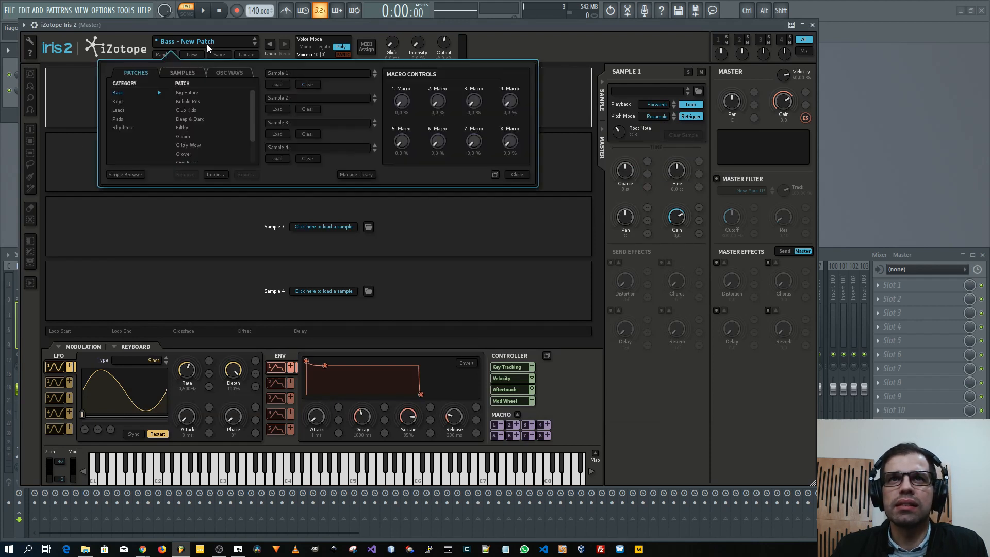
left_click(188, 94)
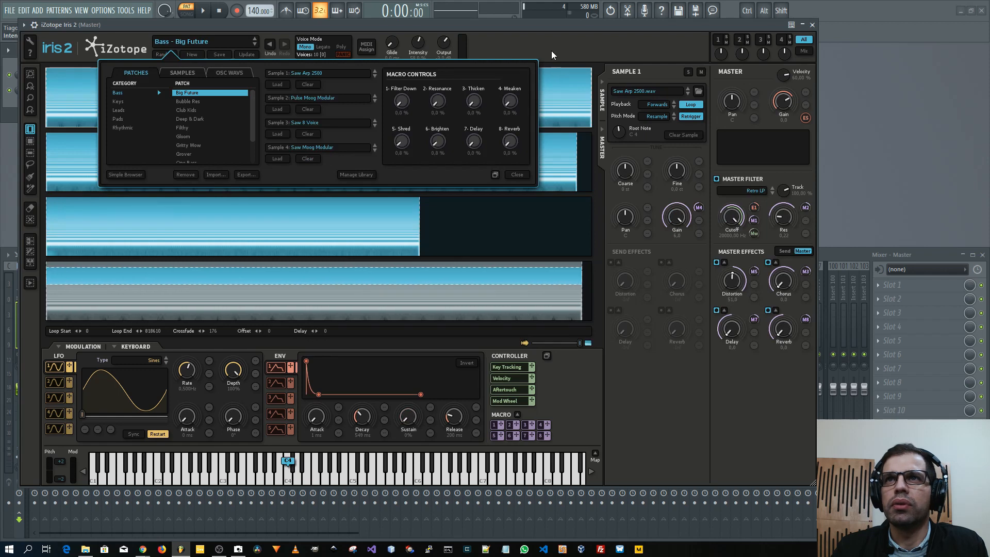
left_click(505, 188)
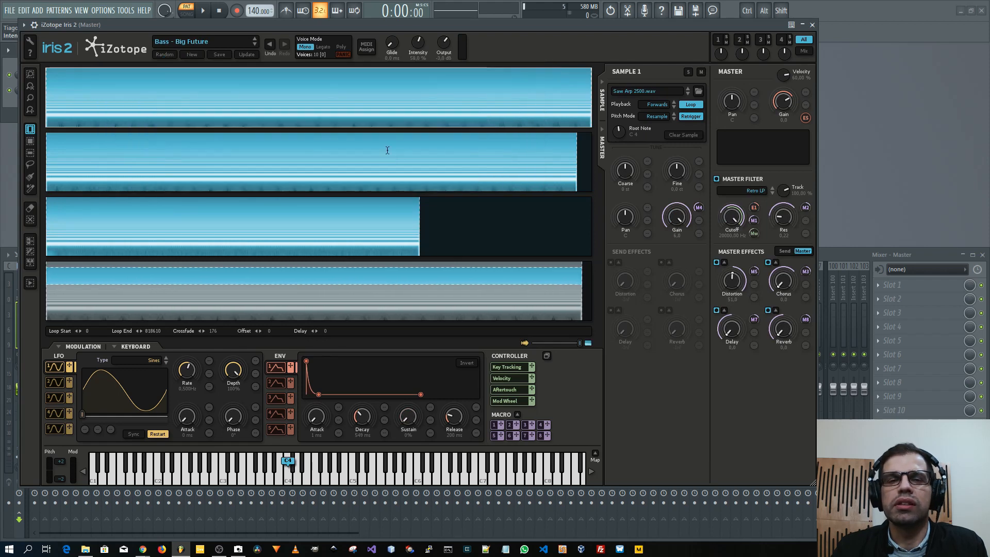
key("z")
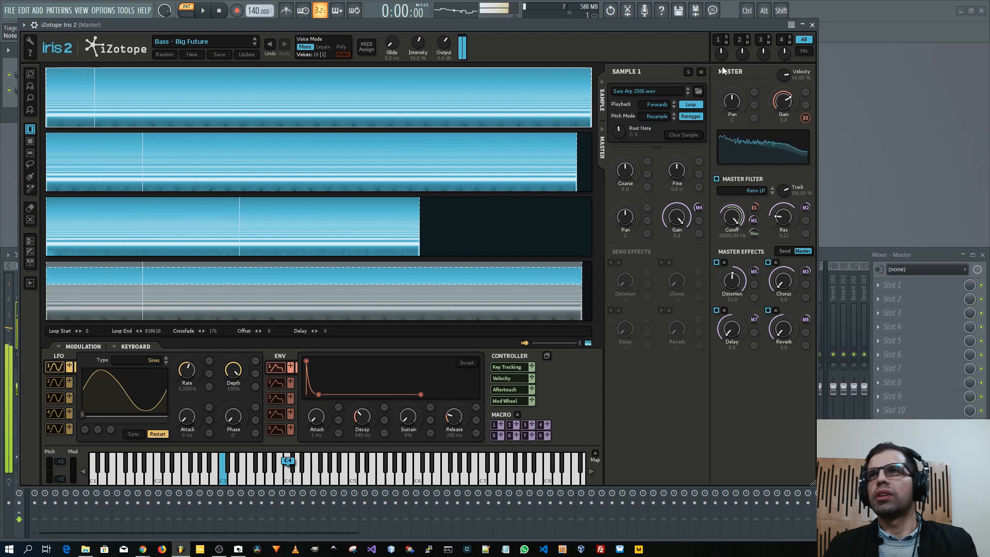
Mute all four samples, unmute Sample 1 to hear it alone, and show its spectrogram.
left_click(726, 41)
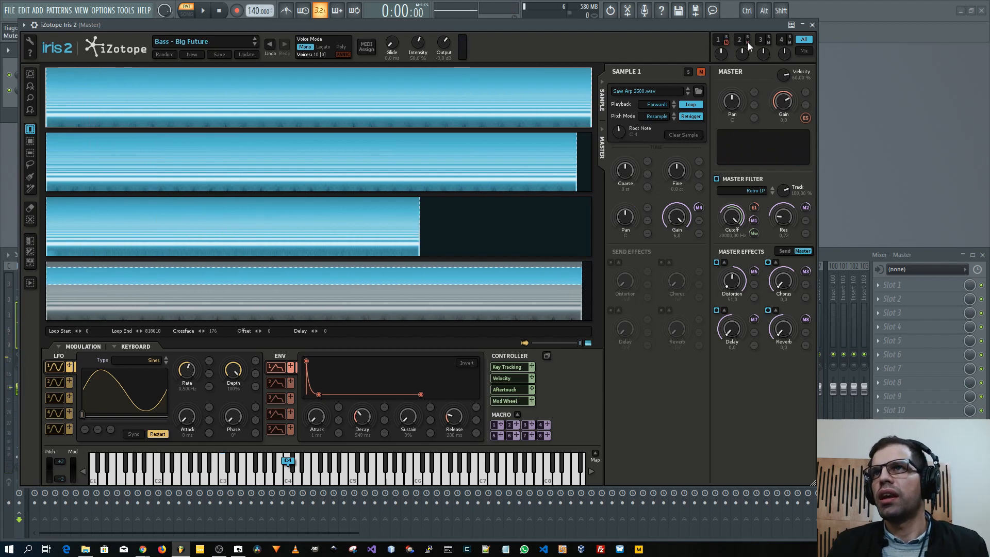
left_click(747, 42)
left_click(768, 43)
left_click(789, 42)
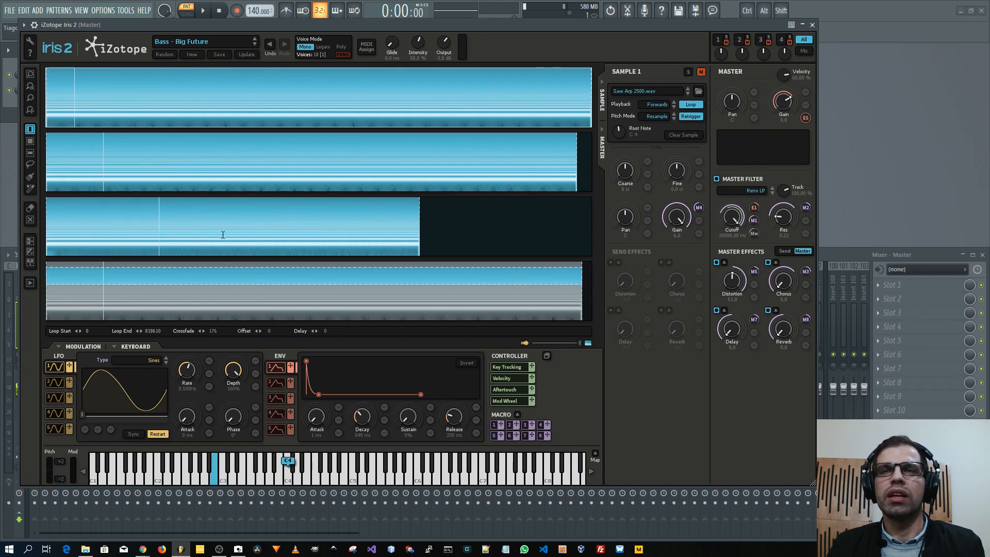
left_click(726, 43)
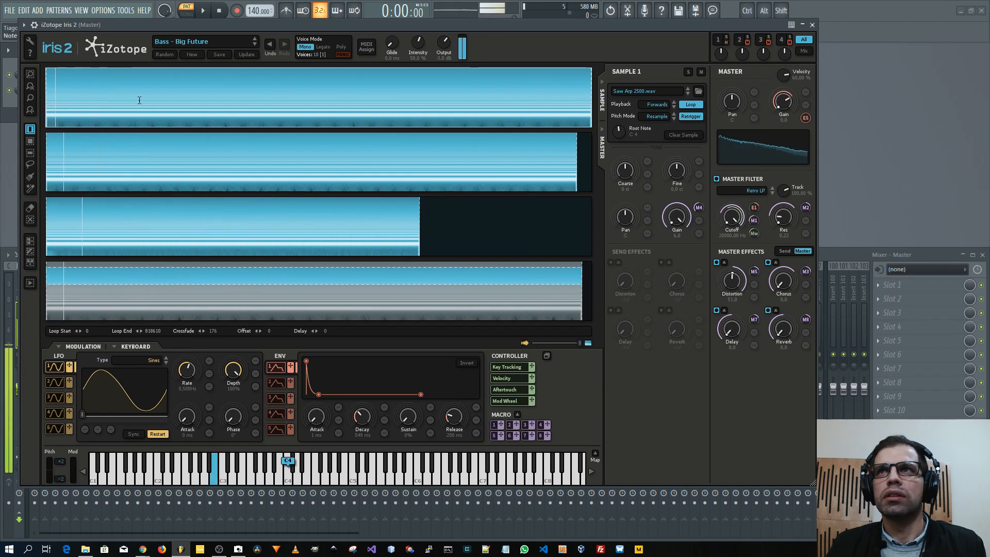
left_click(717, 40)
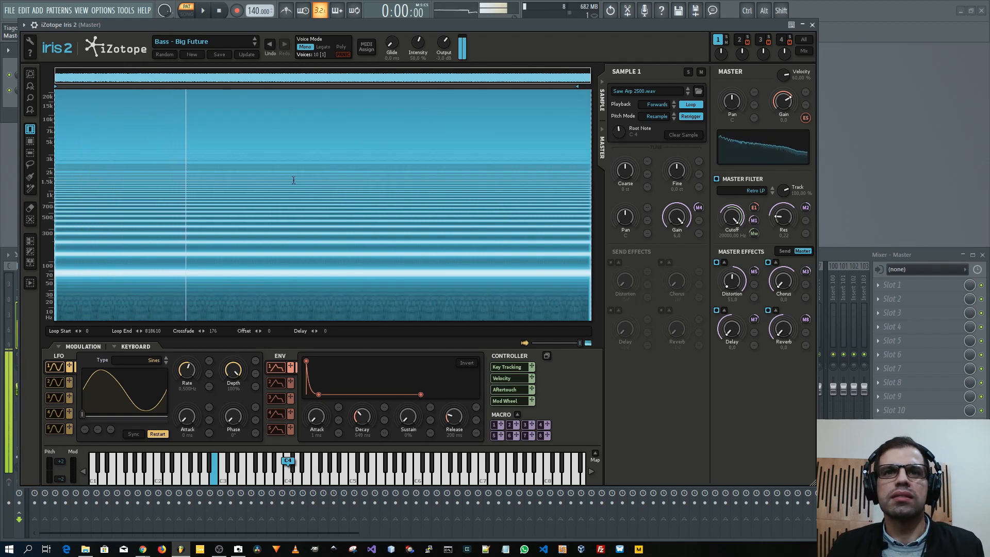
Isolate Sample 2 and Sample 3 in turn for listening while viewing each one, and show Sample 4.
left_click(737, 40)
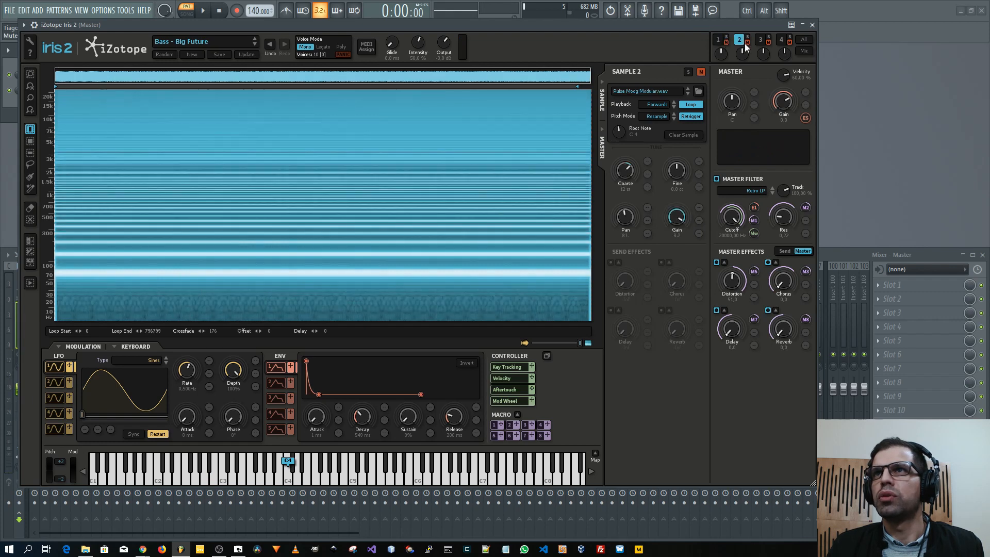
left_click(746, 44)
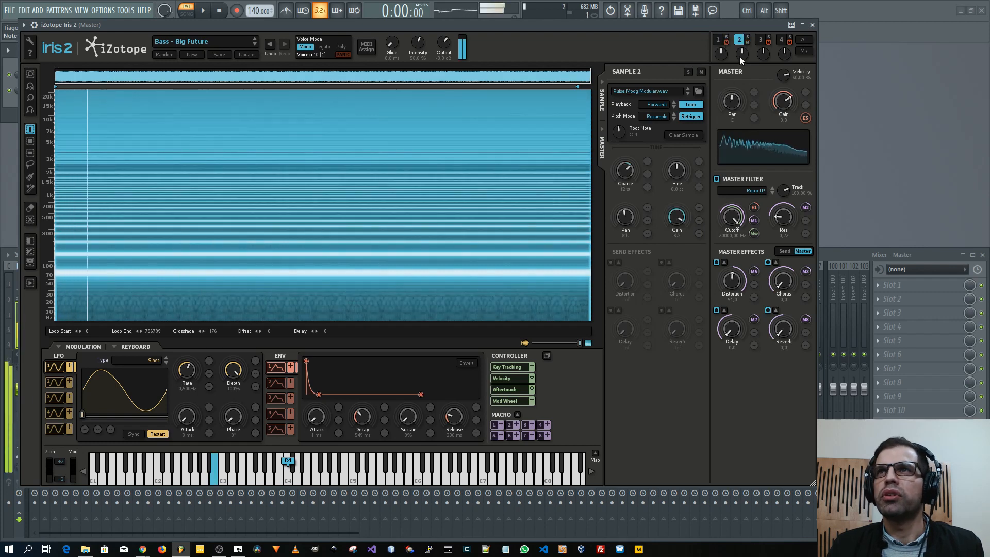
left_click(760, 39)
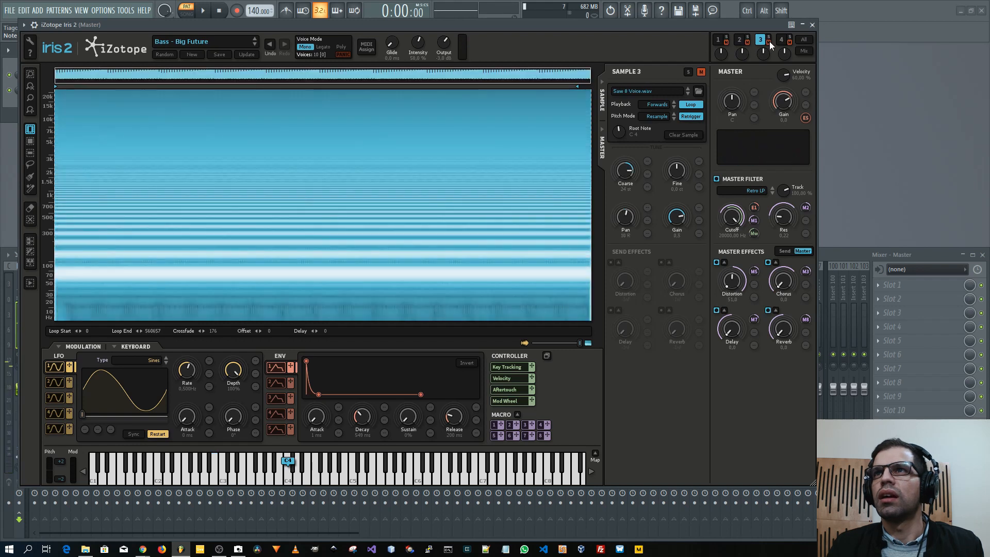
left_click(769, 43)
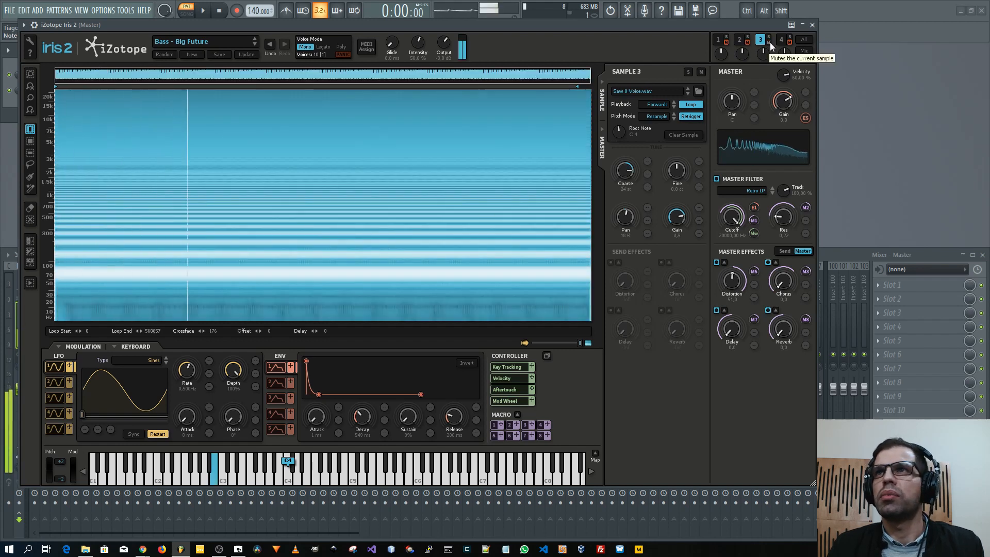
left_click(781, 39)
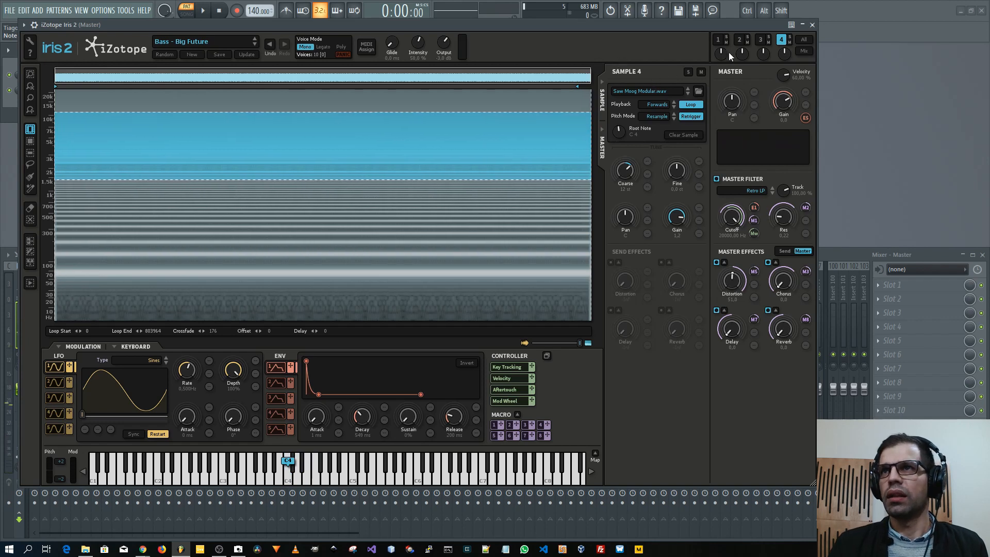
Compare the single Sample 1 view with the combined view, selecting each of the four samples to examine its settings.
left_click(717, 40)
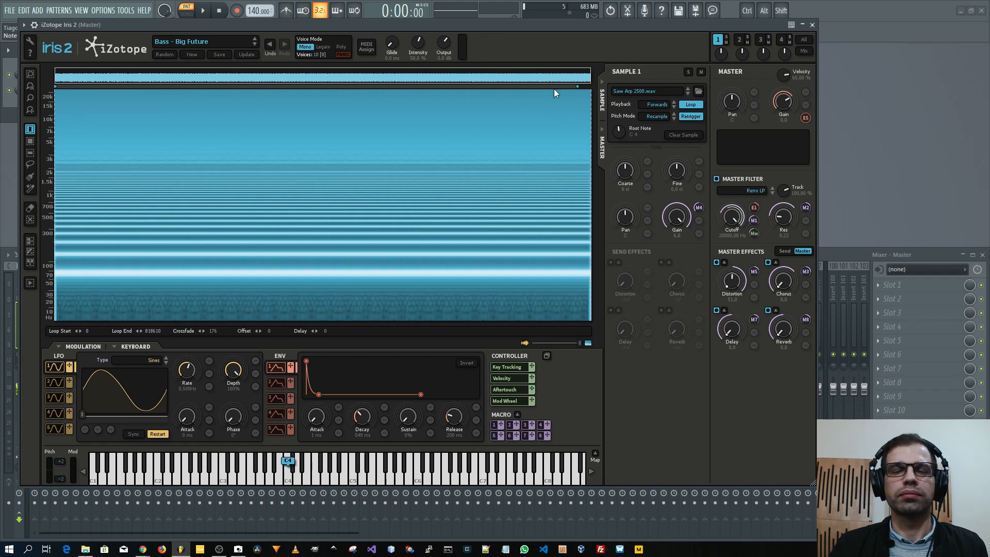
left_click(802, 41)
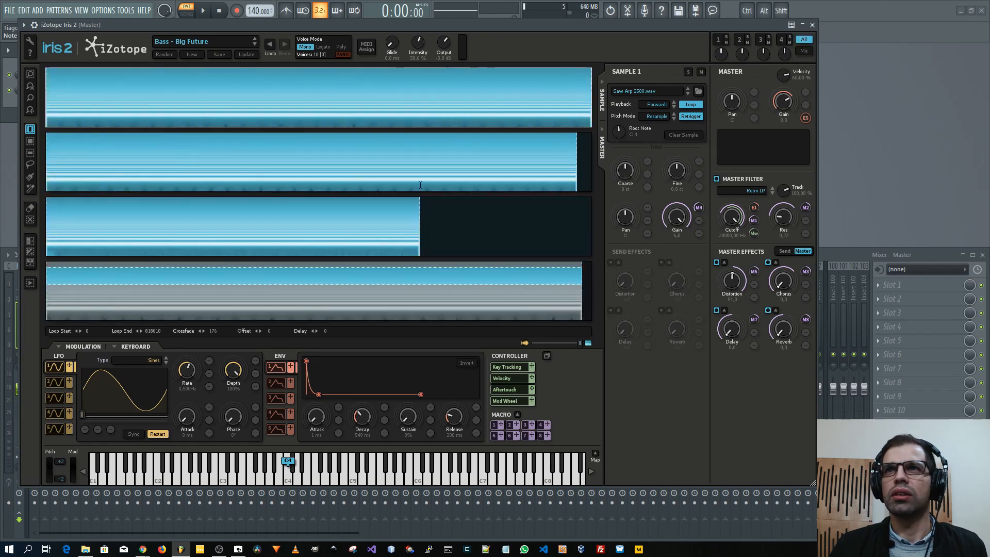
left_click(334, 171)
left_click(328, 233)
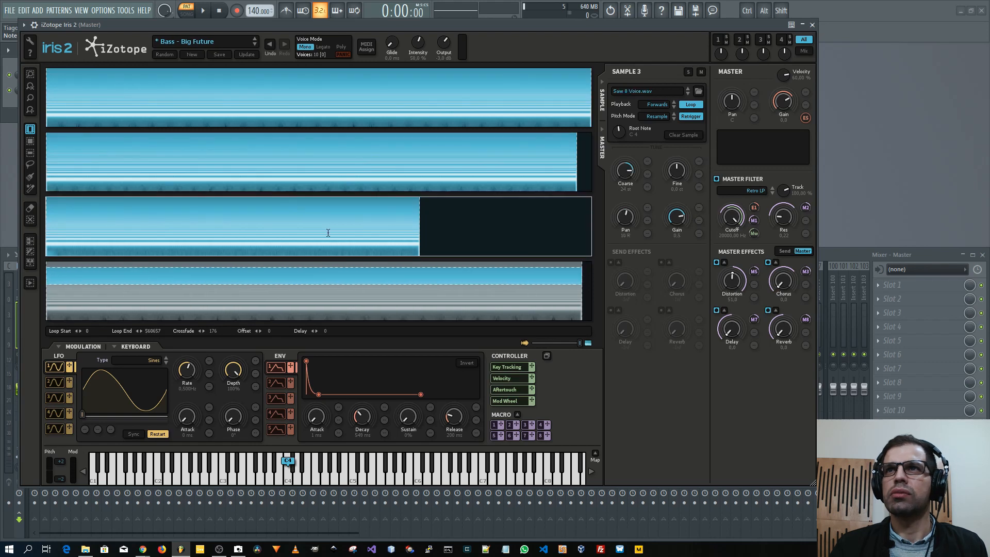
left_click(325, 282)
left_click(340, 128)
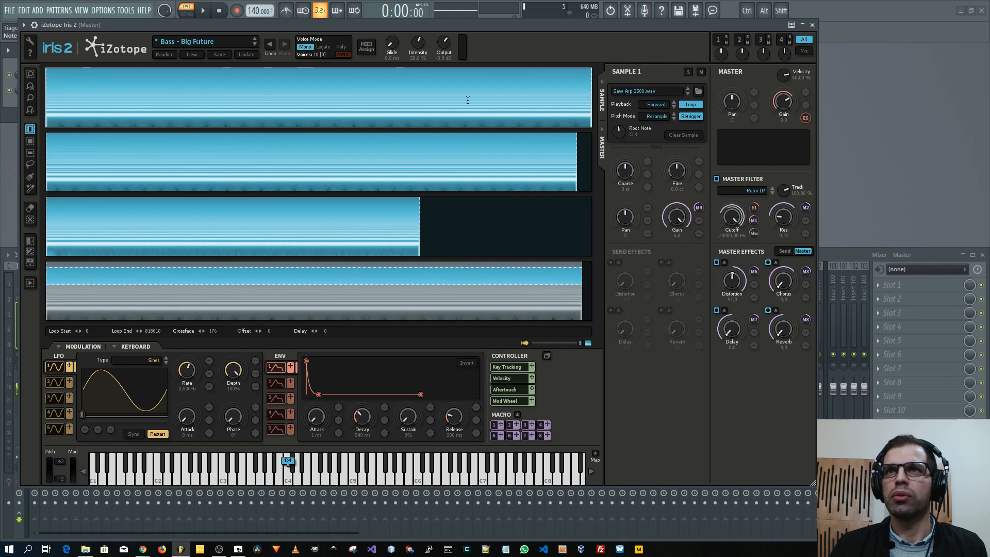
left_click(444, 161)
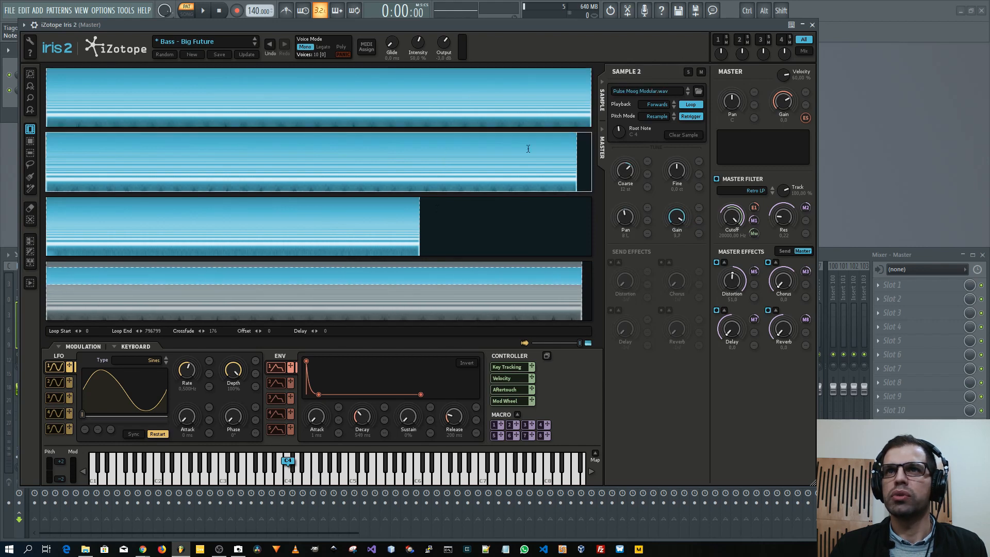
left_click(375, 221)
left_click(396, 280)
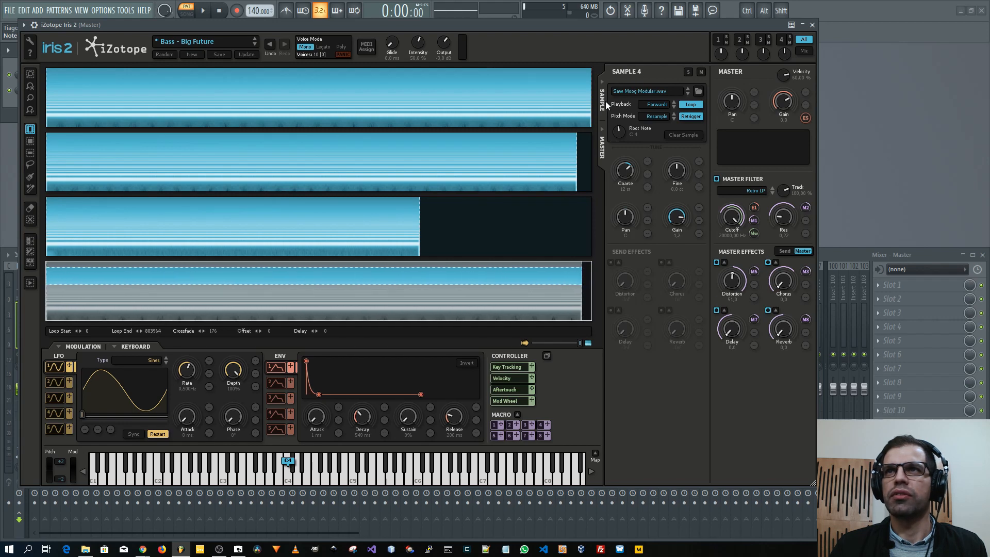
Show Sample 1 and load Accordion Chord 1 into it from the Accordion folder under Instruments.
left_click(718, 40)
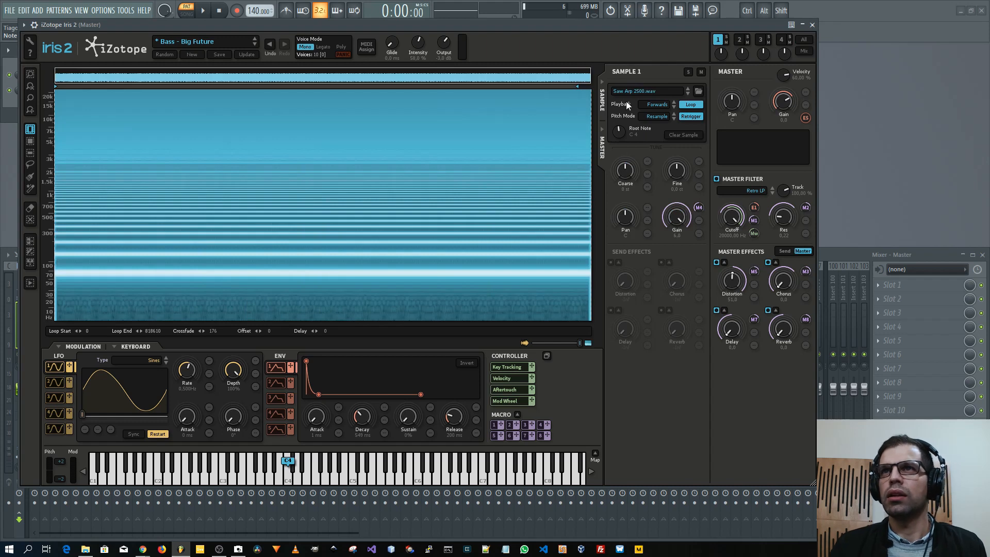
left_click(656, 92)
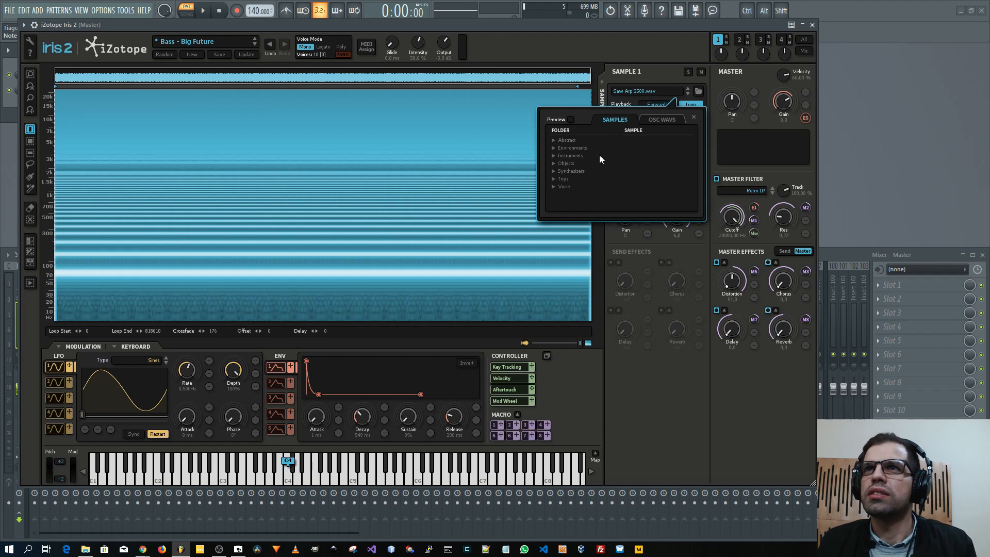
left_click(553, 156)
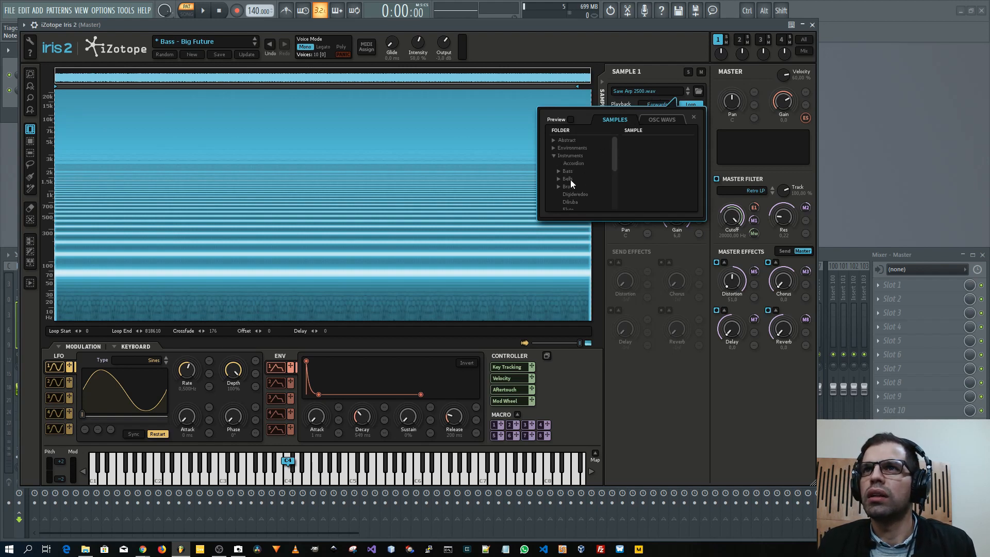
left_click(571, 162)
double_click(639, 141)
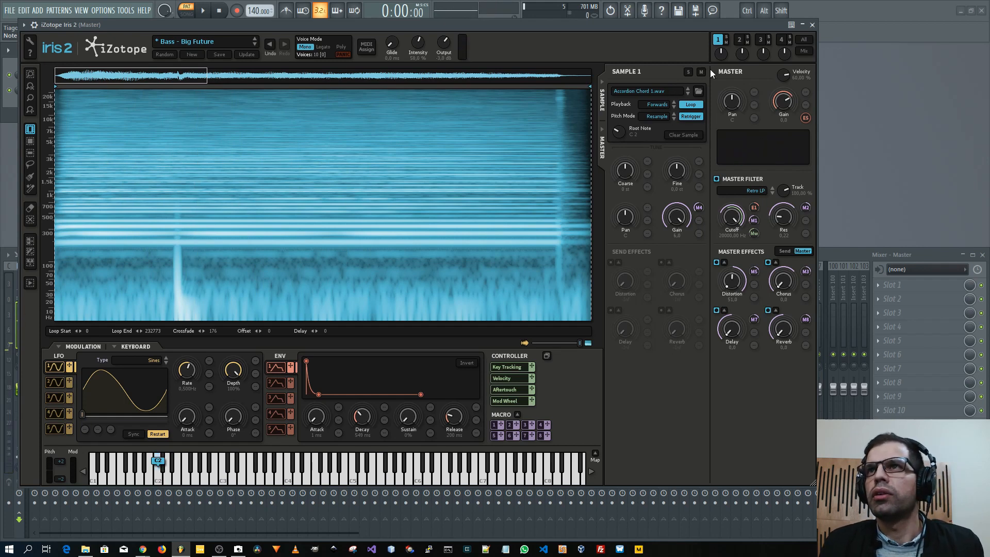
Show Sample 2 and load Odyssey 1Saw C0 into it from the ARP Odyssey folder under Synthesizers.
left_click(738, 39)
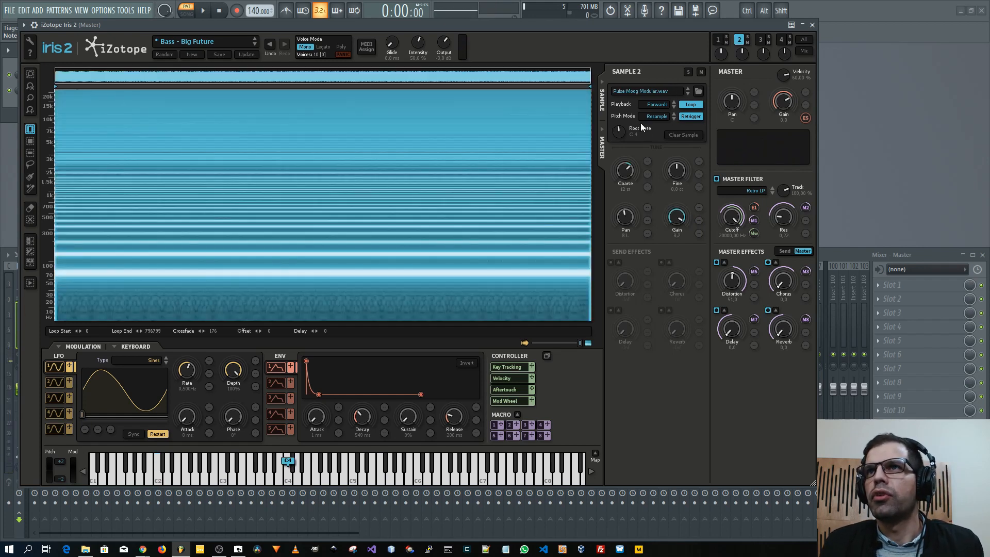
left_click(638, 92)
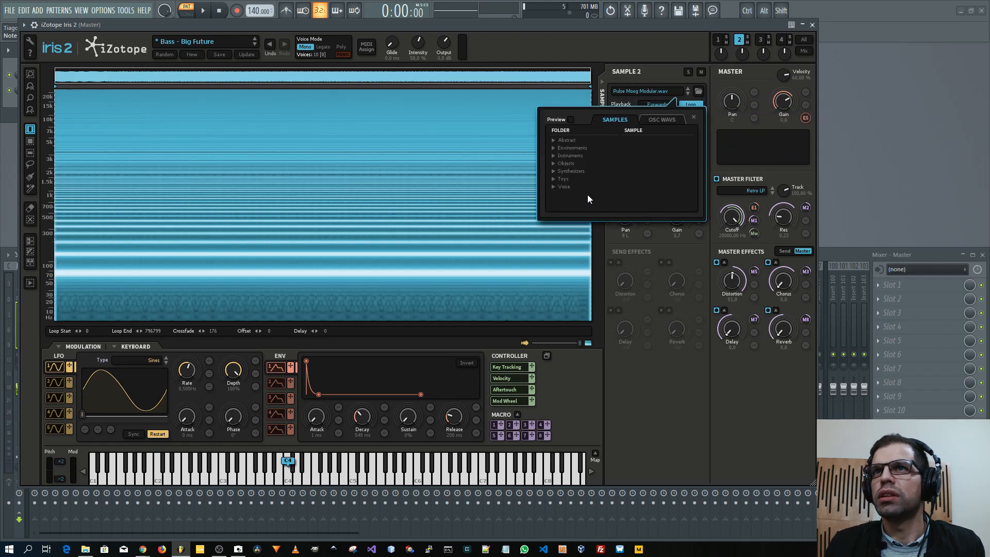
left_click(553, 171)
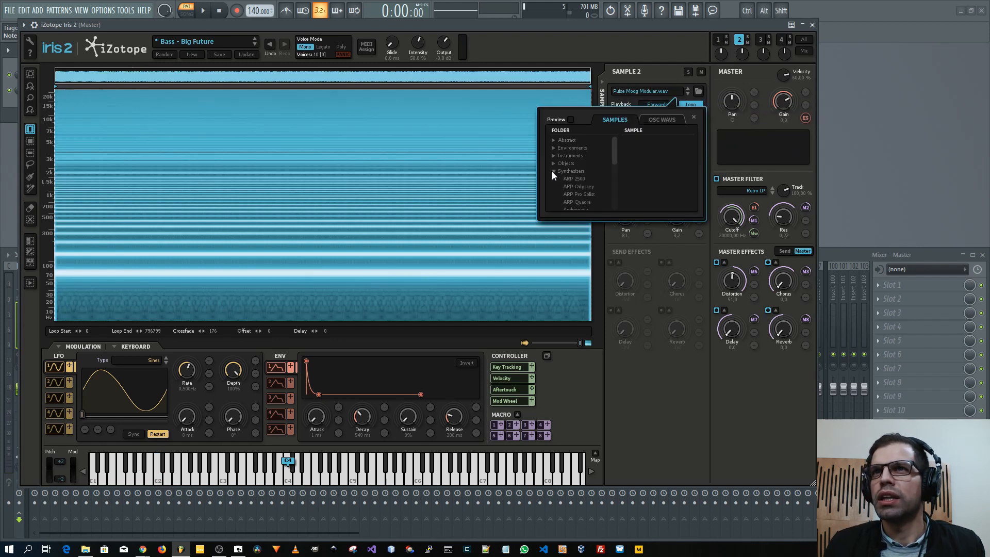
left_click(575, 180)
left_click(577, 188)
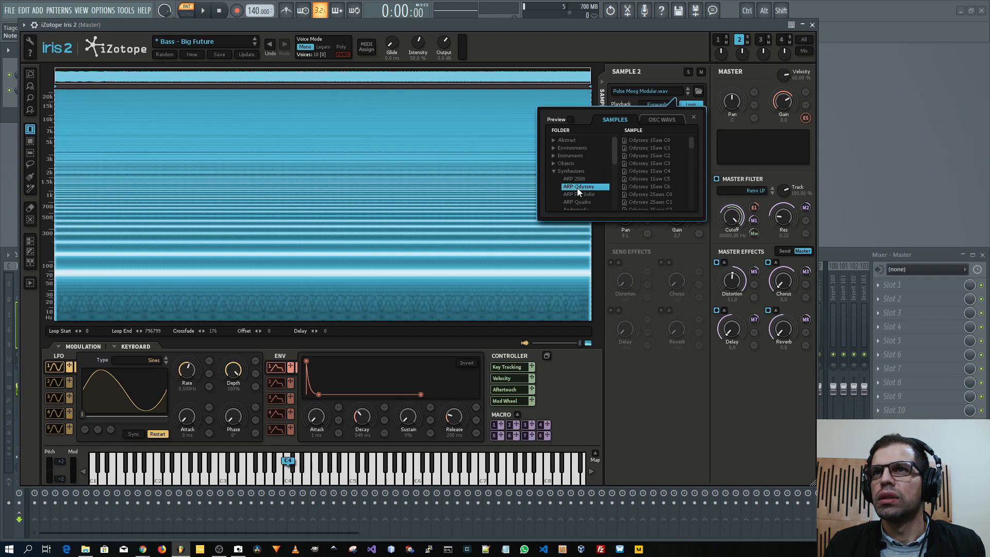
scroll(580, 188, "down", 2)
left_click(650, 140)
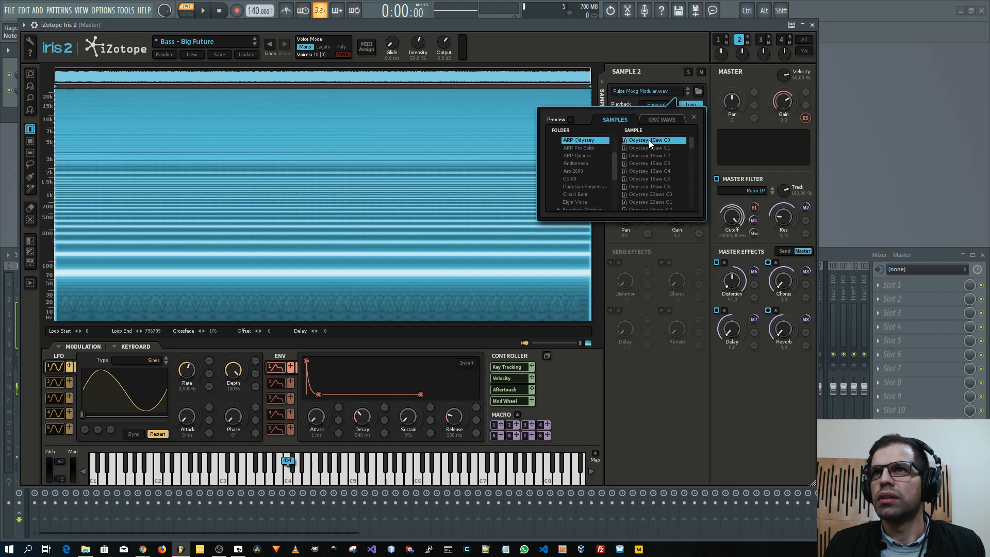
double_click(648, 140)
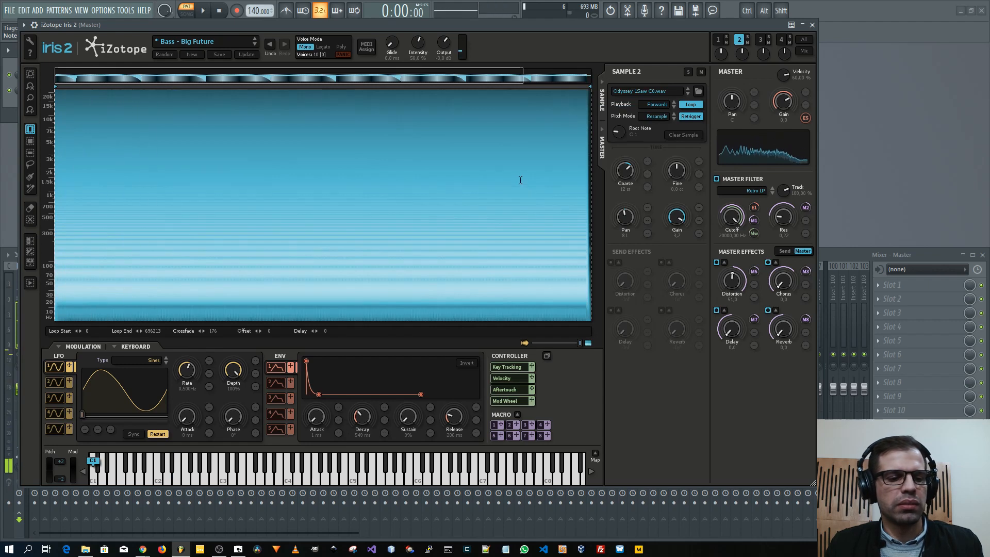
Solo Sample 2 and step forward through the Odyssey 1Saw samples to Odyssey 1Saw C6 while playing notes.
left_click(725, 42)
left_click(747, 37)
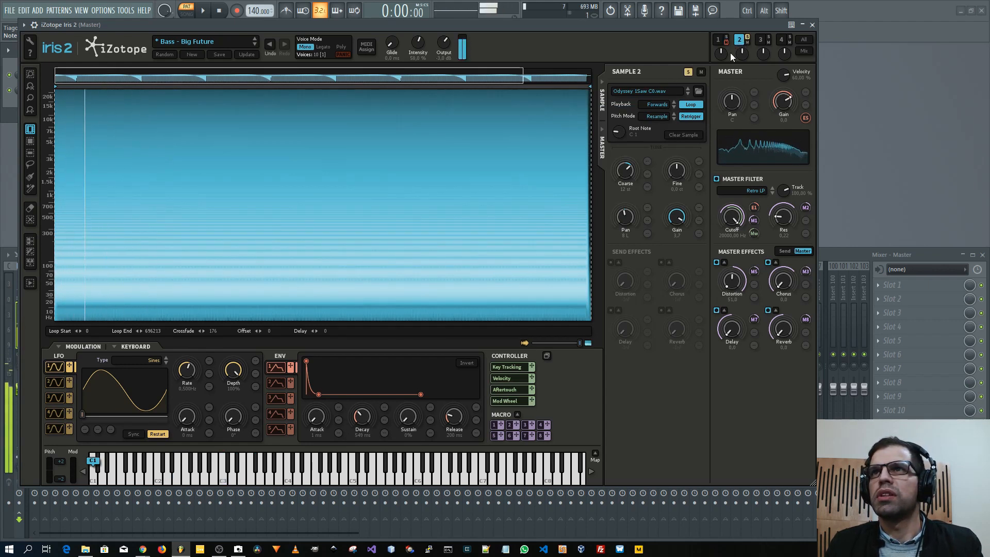
left_click(688, 94)
left_click(688, 93)
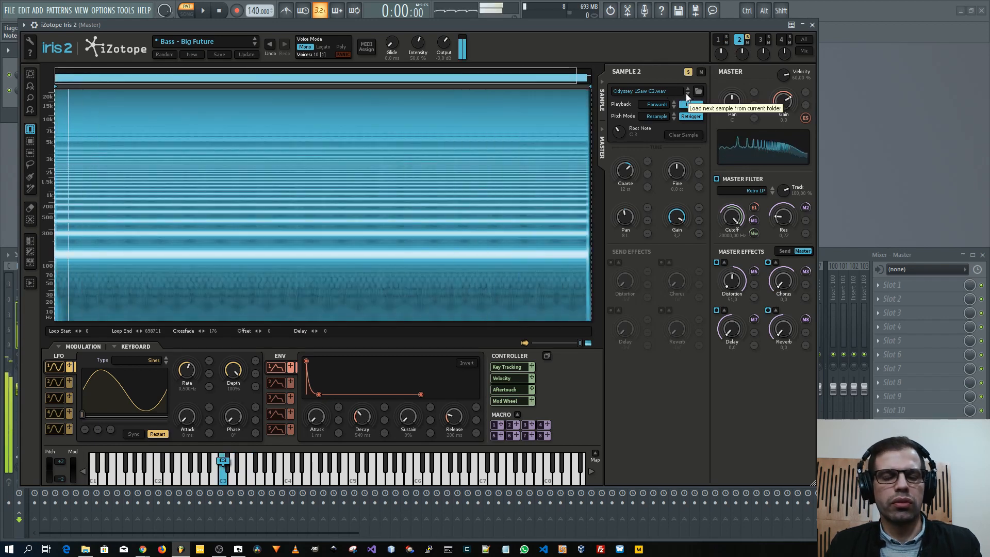
left_click(687, 94)
left_click(686, 94)
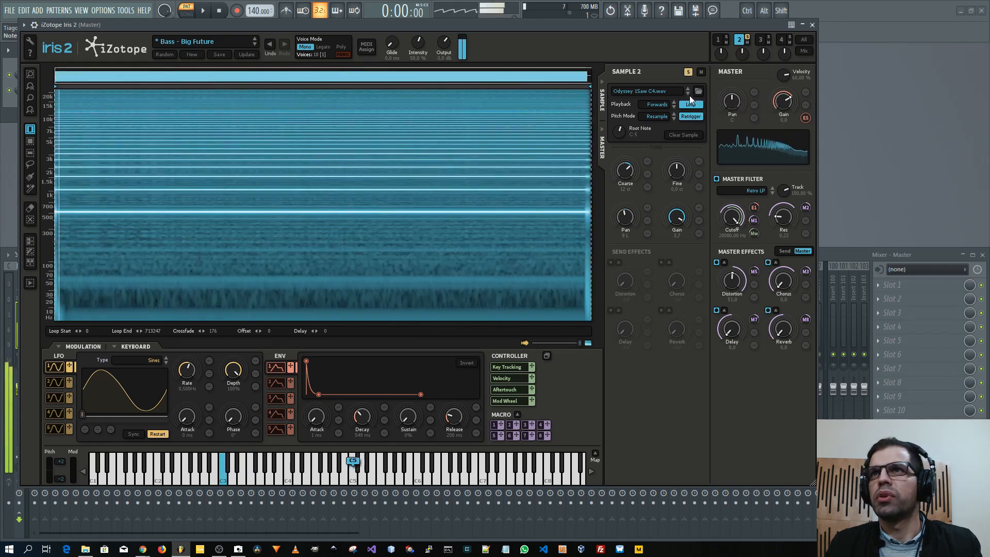
left_click(688, 94)
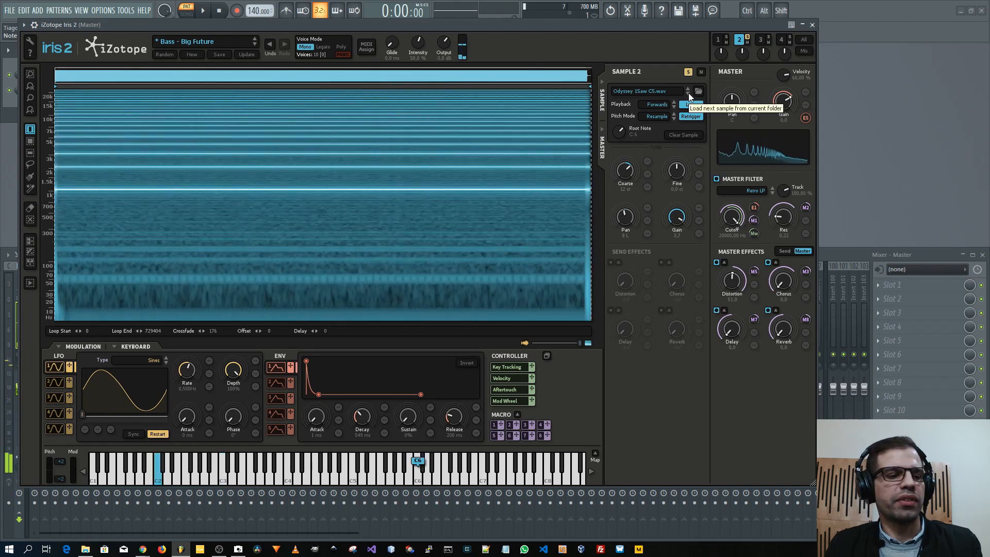
left_click(688, 93)
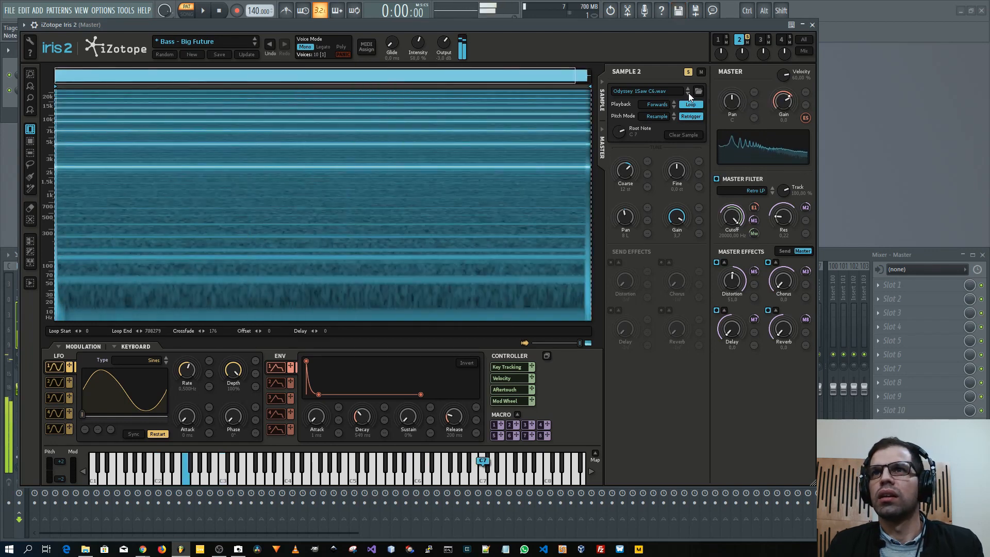
Advance Sample 2 through the Odyssey 2Saws samples to Odyssey 2Saws C4, and turn off its solo.
left_click(688, 93)
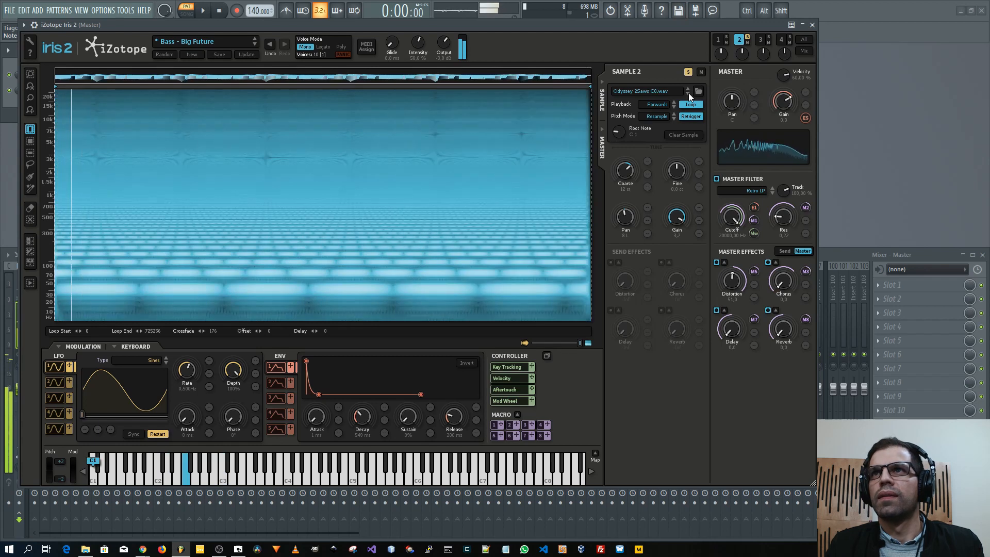
left_click(688, 92)
left_click(688, 93)
left_click(688, 93)
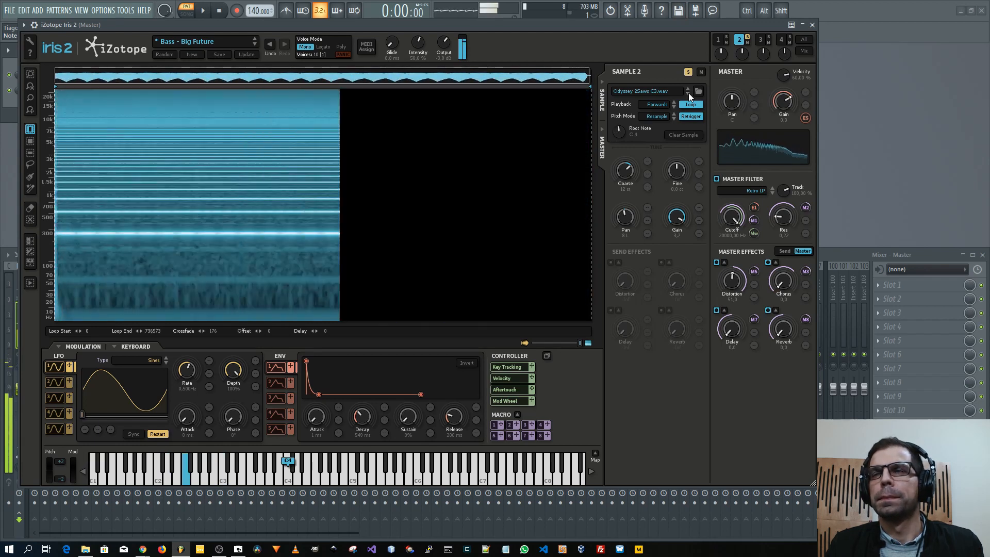
left_click(688, 93)
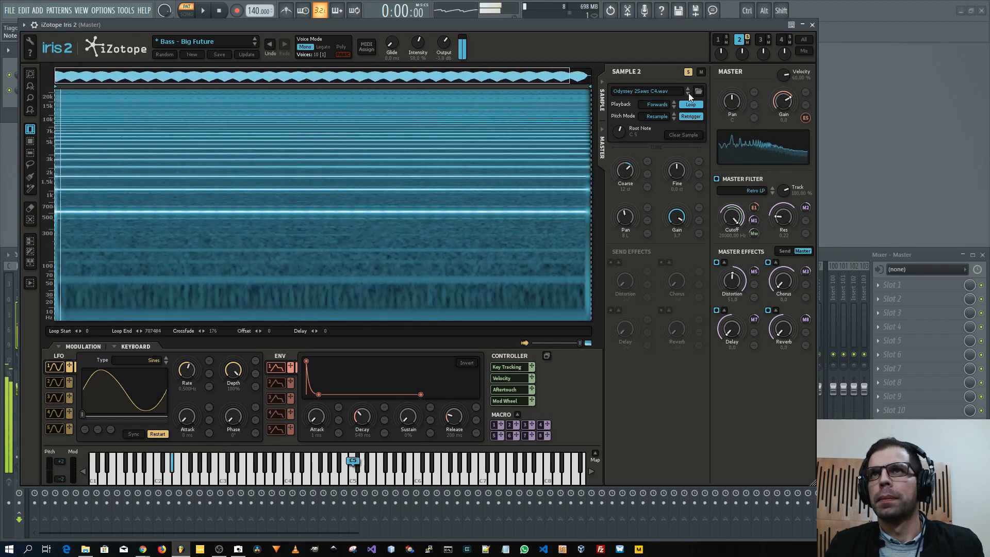
left_click(748, 38)
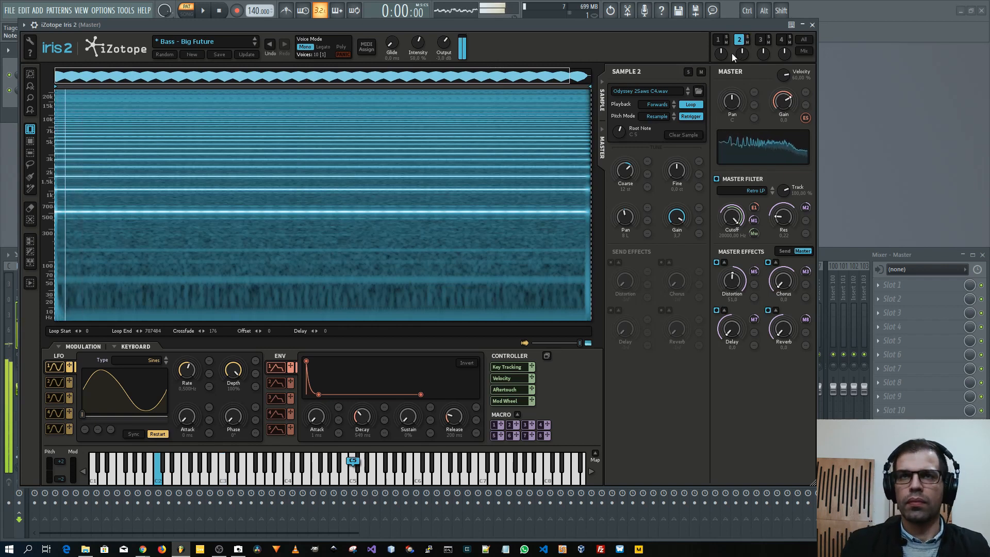
Switch the voice mode to Legato and on to Poly, and try the solo and mute of Sample 2.
left_click(323, 46)
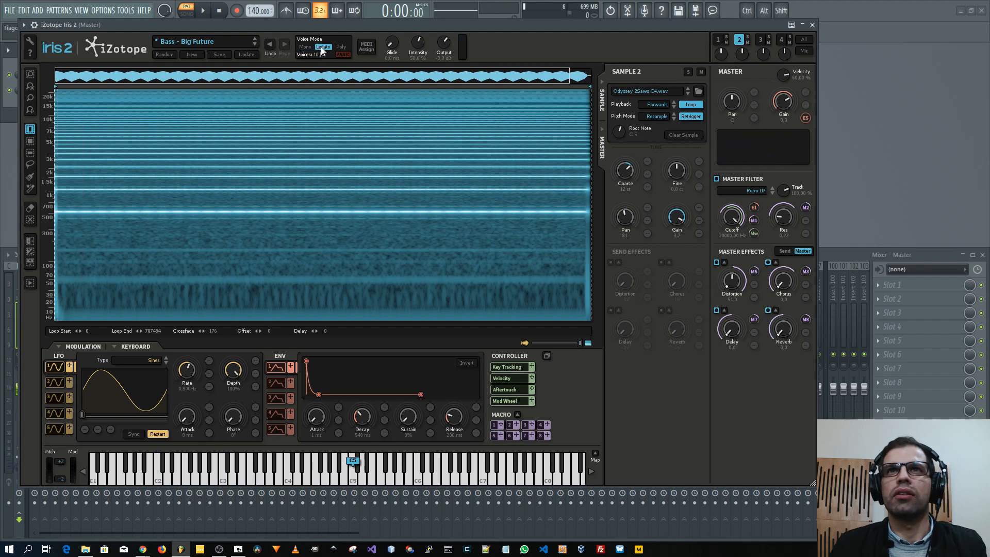
left_click(341, 47)
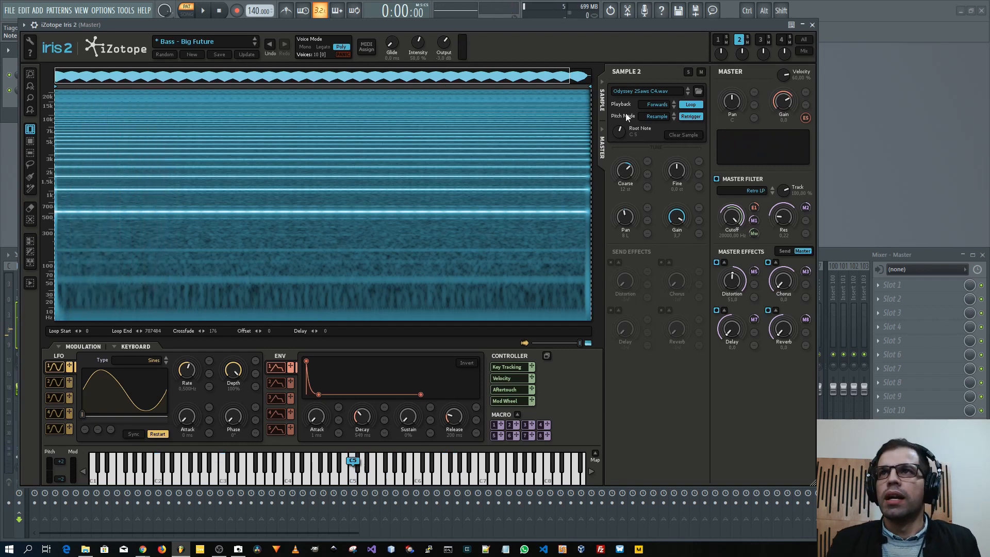
left_click(688, 72)
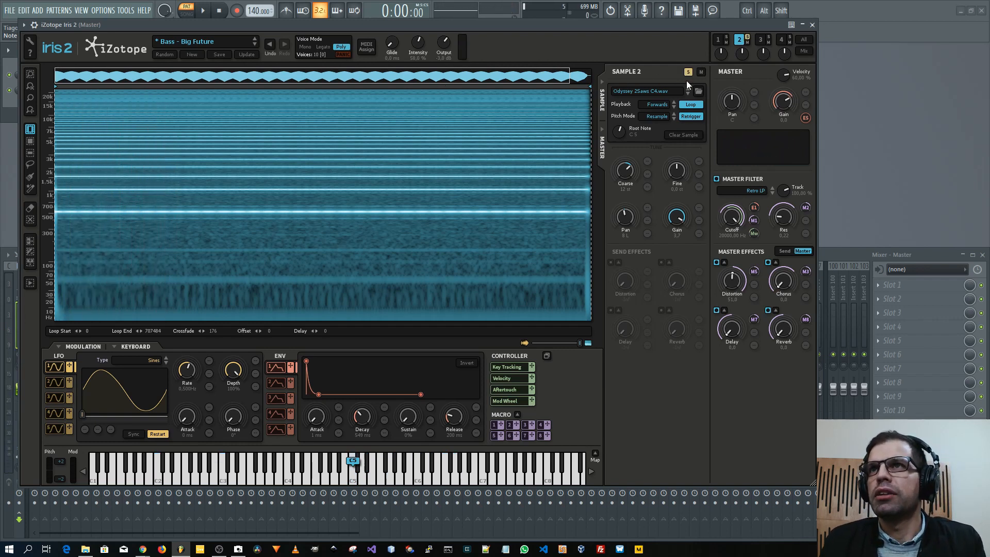
left_click(688, 72)
left_click(700, 72)
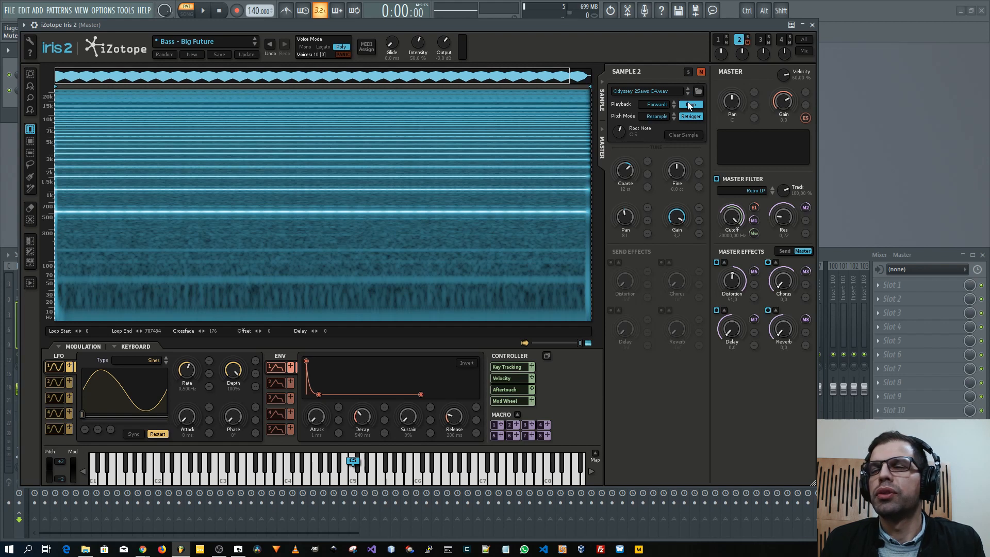
left_click(701, 72)
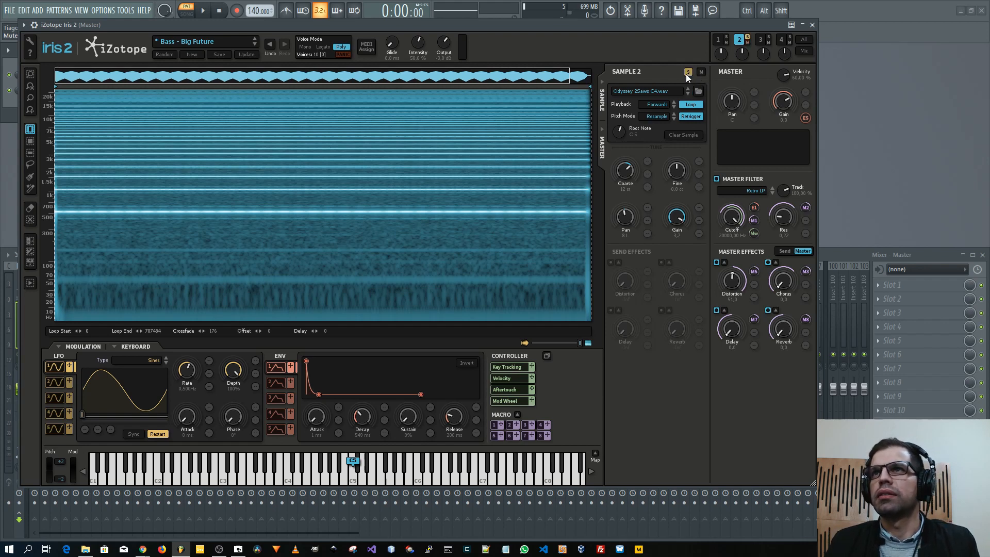
Show Sample 1, reload the Big Future patch from the Bass category, and close the patch browser.
left_click(718, 40)
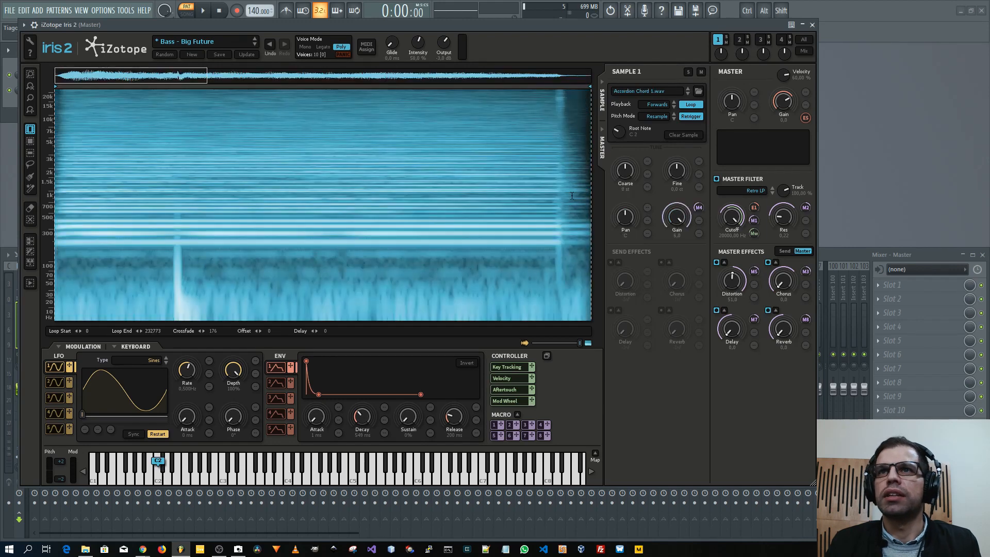
left_click(193, 43)
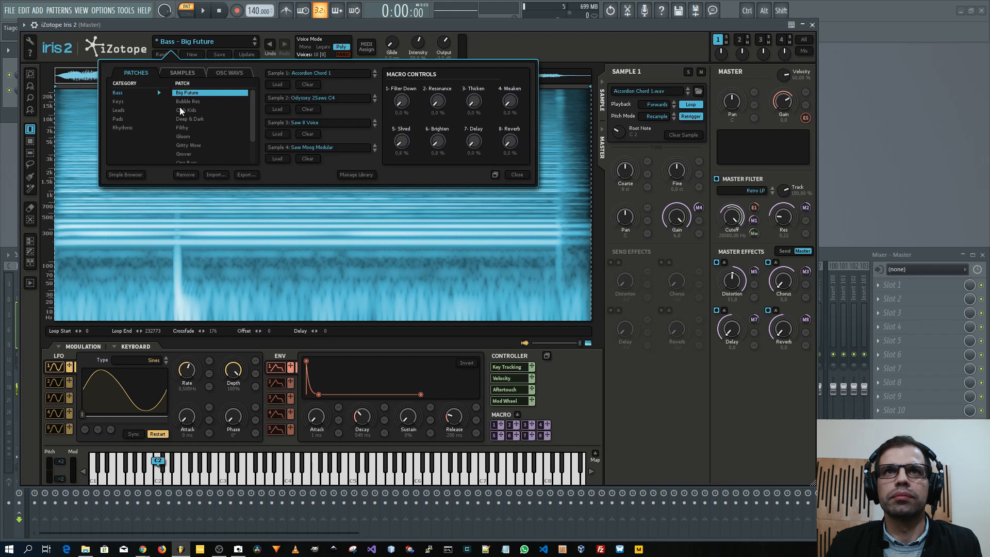
left_click(195, 101)
left_click(187, 93)
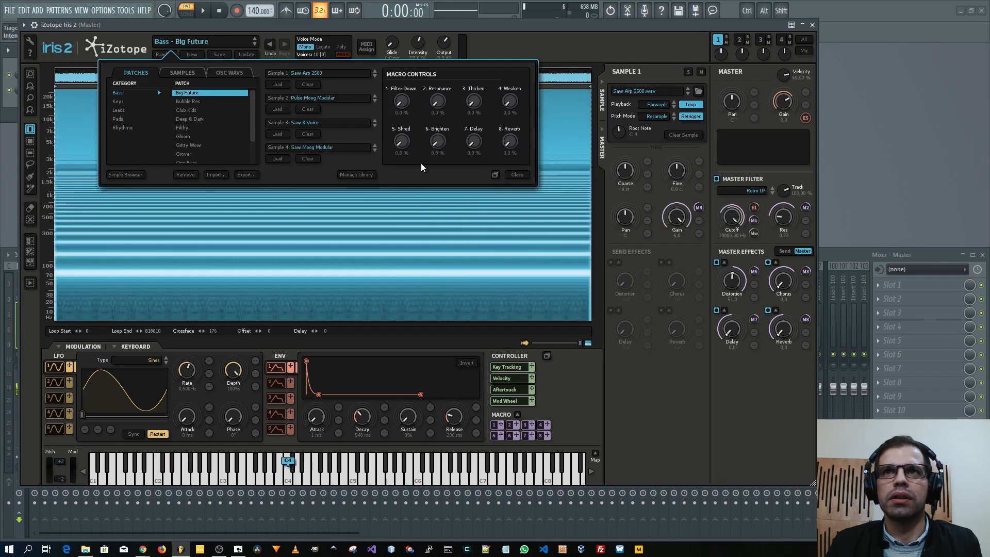
left_click(517, 174)
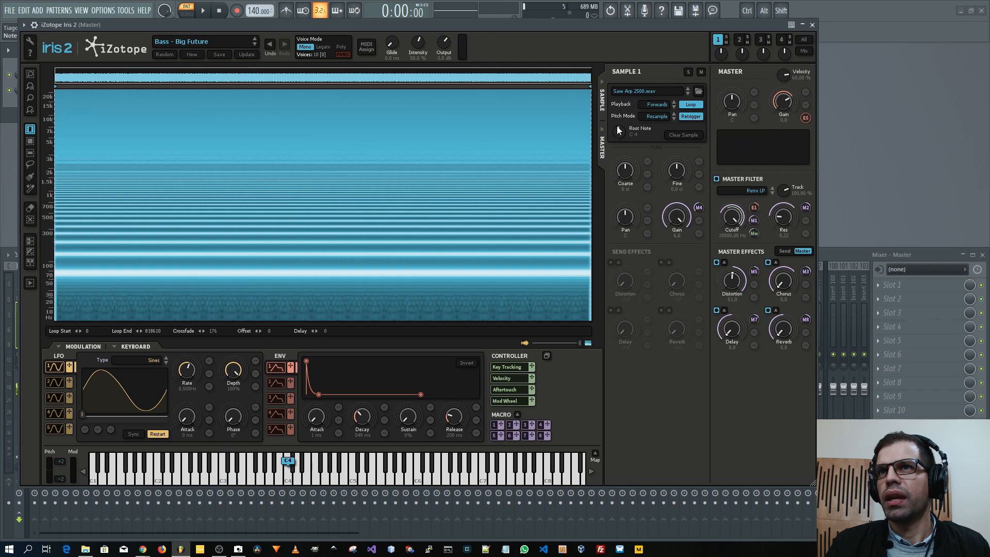
Check the pitch mode choices of Sample 1, and adjust the master pan and set the master gain to 0.7.
left_click(657, 116)
left_click(689, 124)
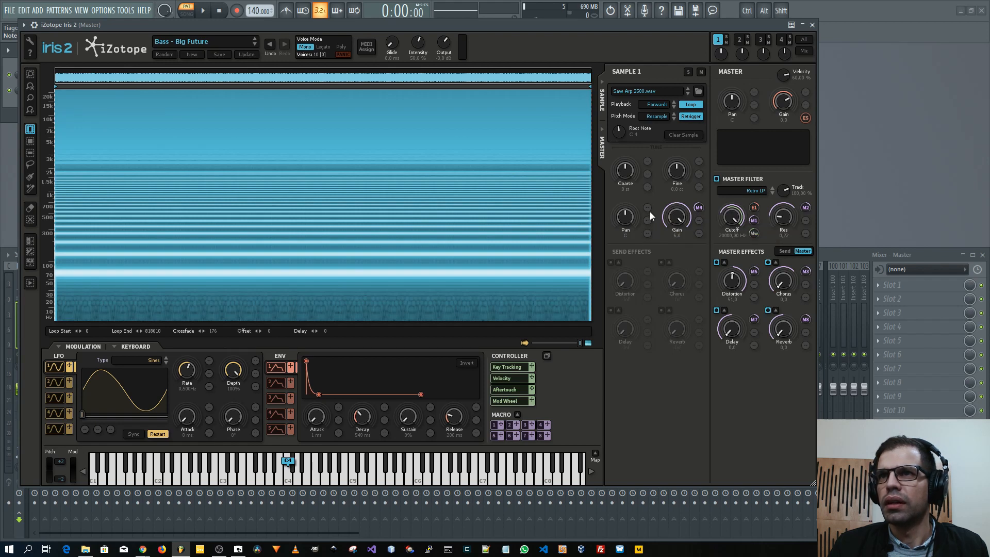
left_click_drag(647, 220, 648, 221)
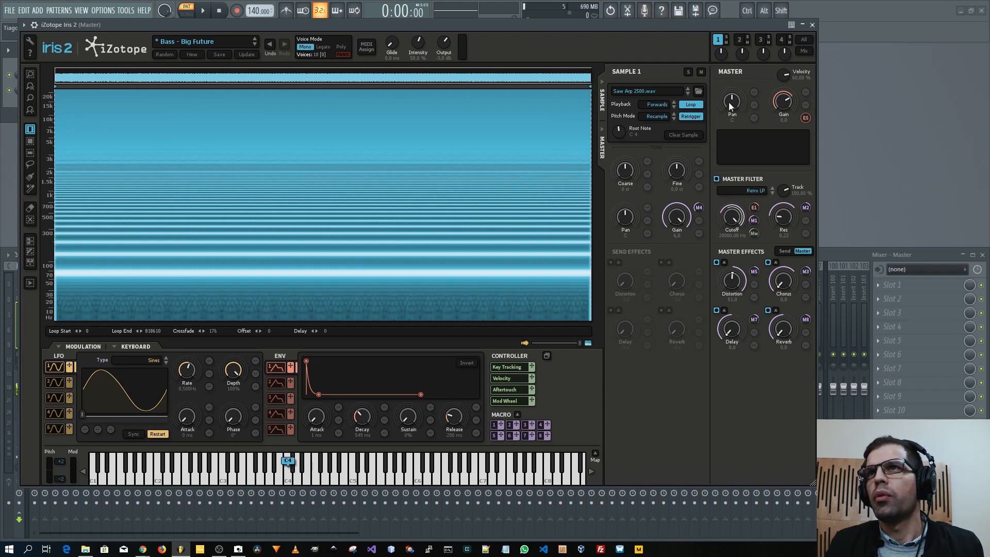
left_click_drag(734, 97, 783, 100)
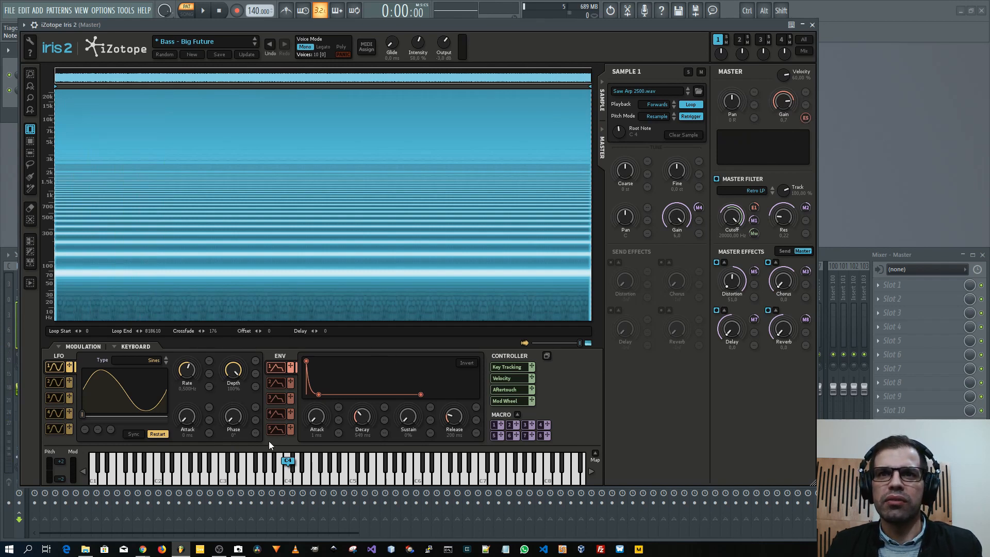
Display the fifth envelope, try a short decay without sustain, and set decay to 10000 ms and sustain to 100%.
left_click(278, 430)
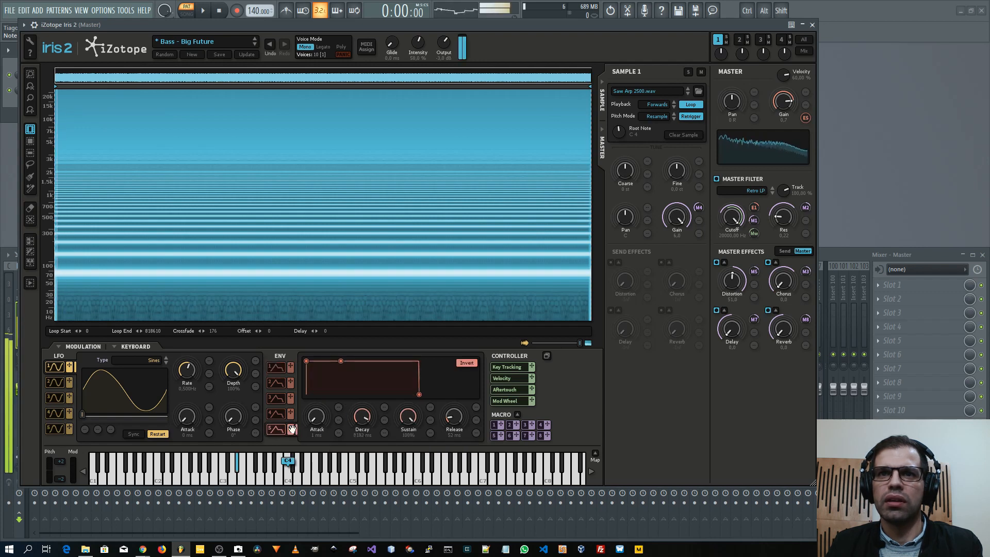
left_click_drag(341, 361, 309, 396)
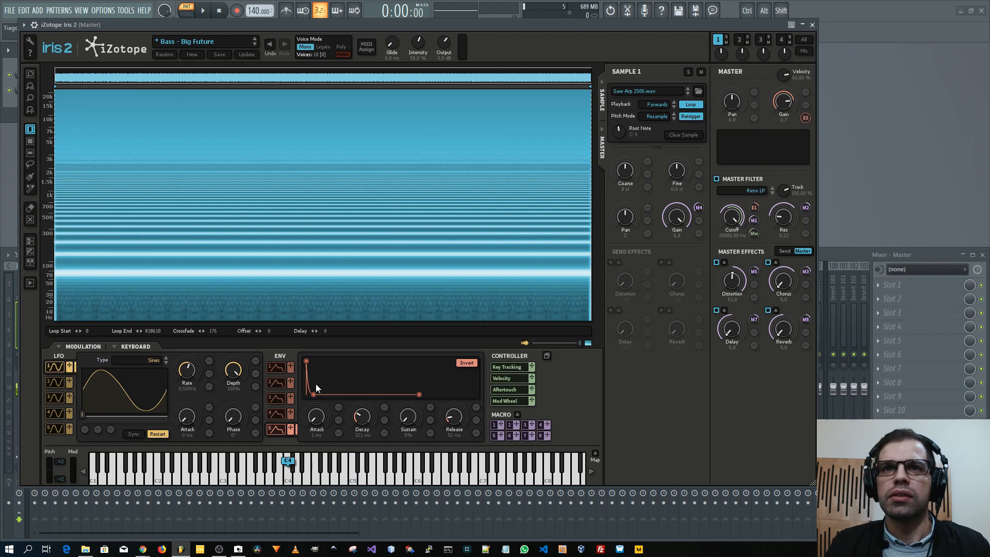
left_click_drag(314, 395, 366, 349)
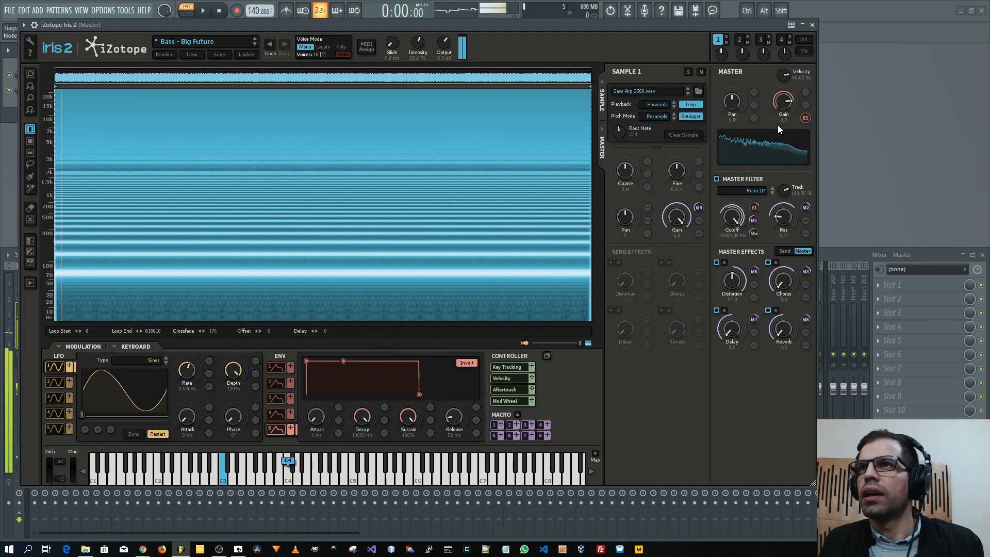
Check the low-pass choices of the master filter, and adjust the E5 modulation of the master gain and the E1 modulation of the cutoff.
left_click(755, 191)
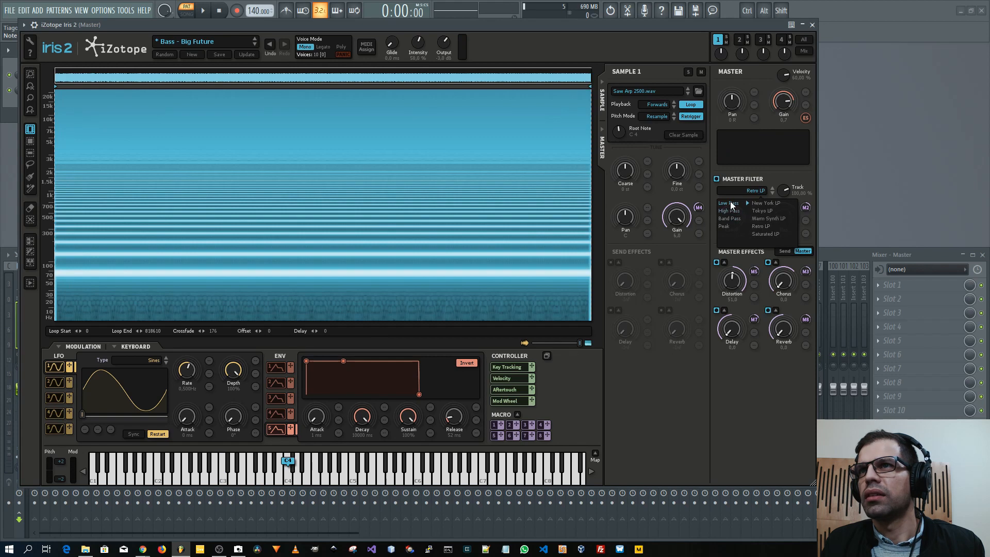
left_click(814, 171)
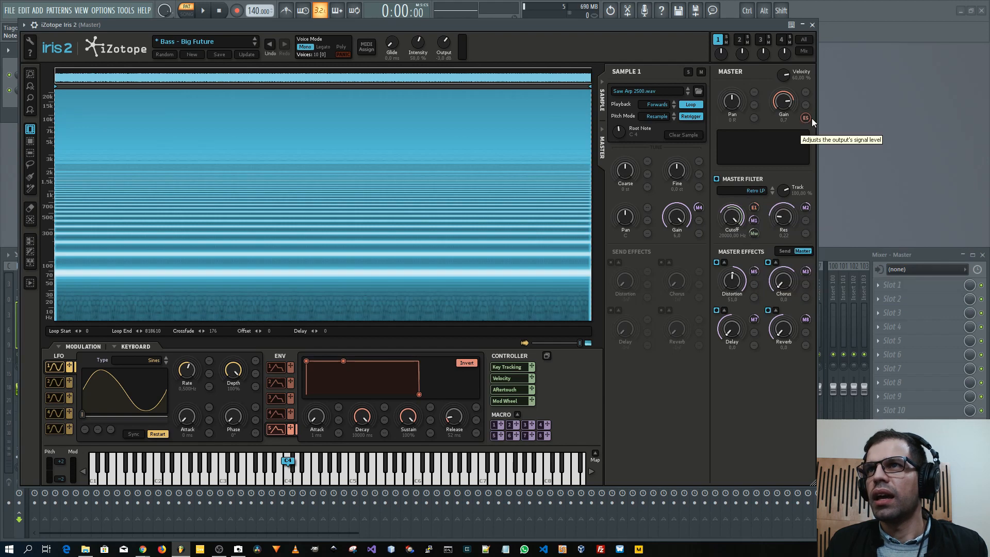
left_click_drag(806, 116, 807, 107)
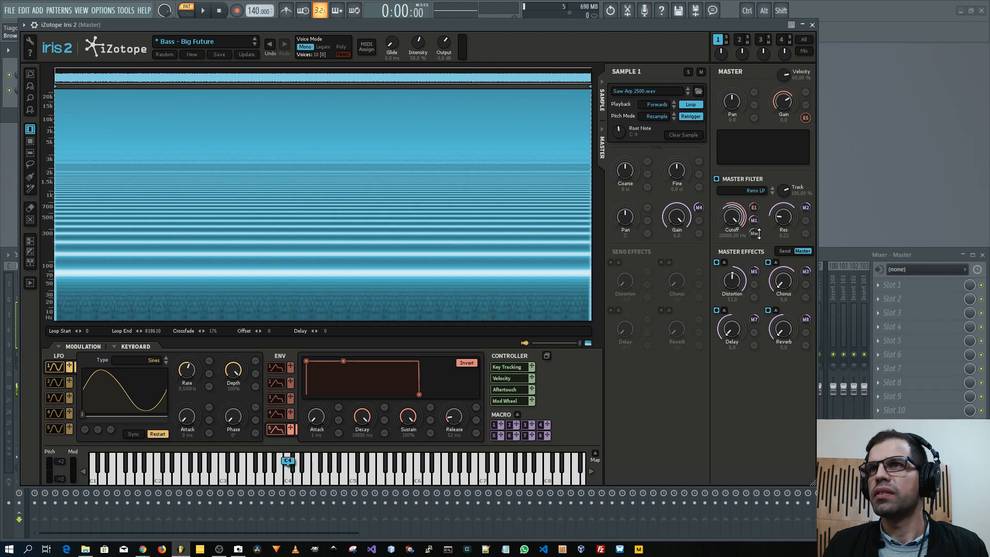
mouse_move(756, 206)
left_mouse_down()
mouse_move(762, 248)
mouse_move(754, 190)
mouse_move(757, 223)
left_mouse_up()
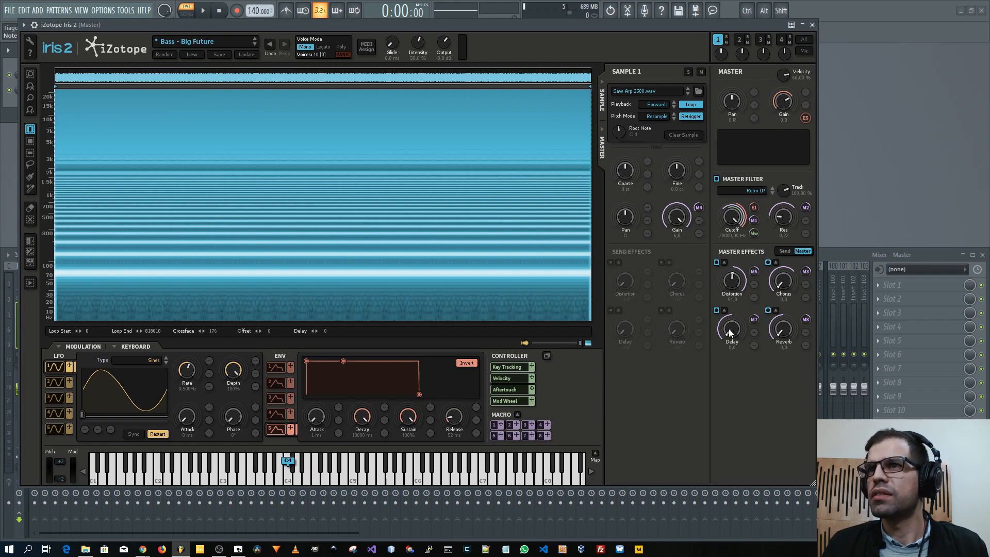
Examine the settings of the master delay and master distortion, and switch the distortion off and back on.
left_click(724, 310)
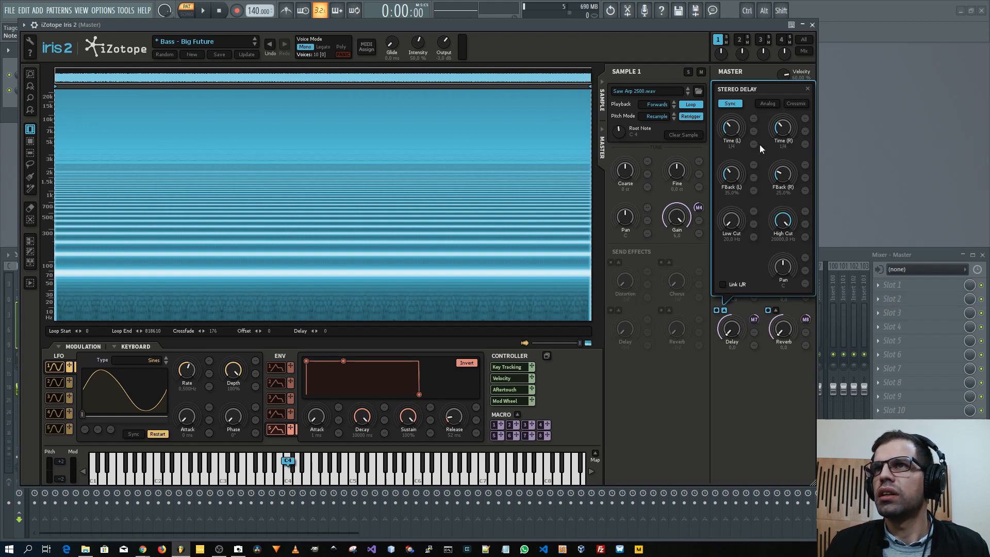
left_click(724, 310)
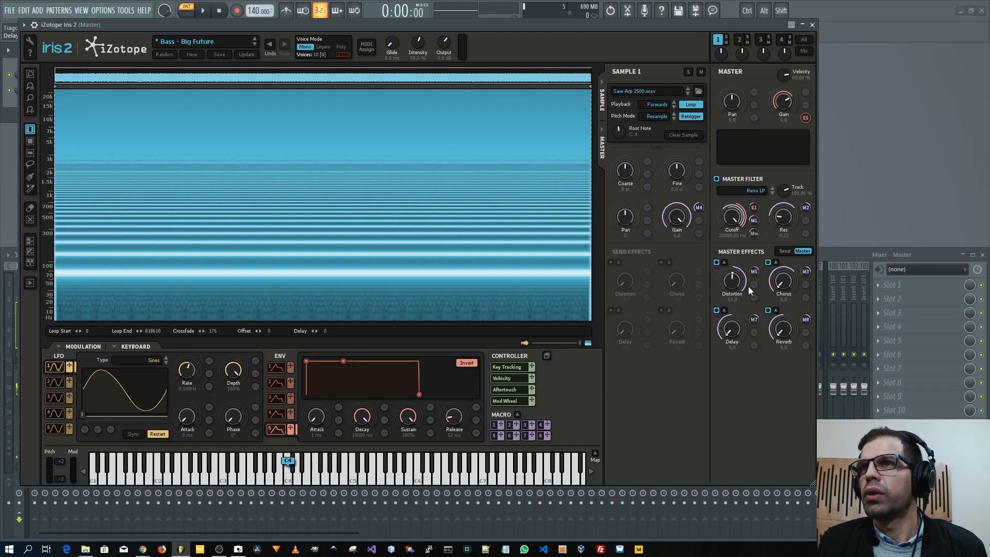
left_click(724, 262)
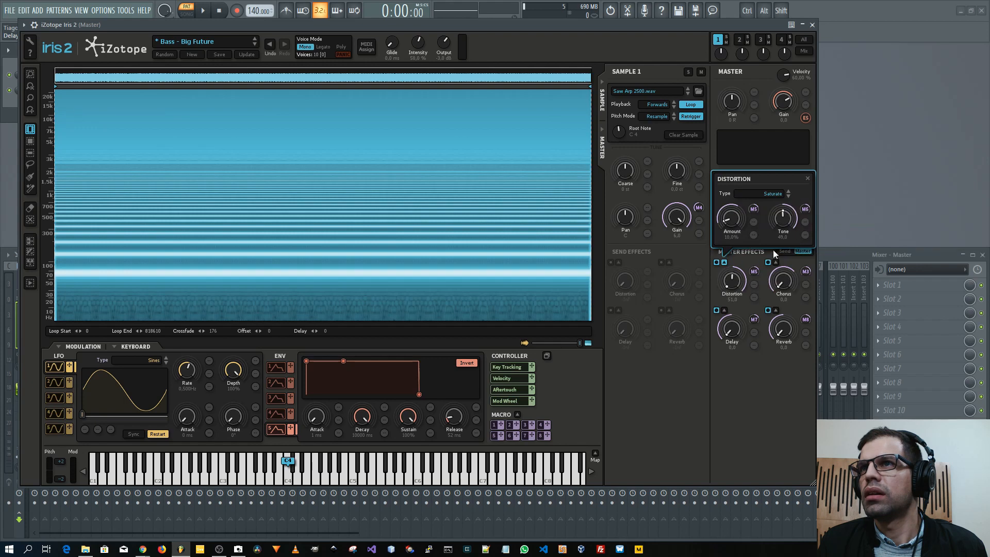
left_click(808, 178)
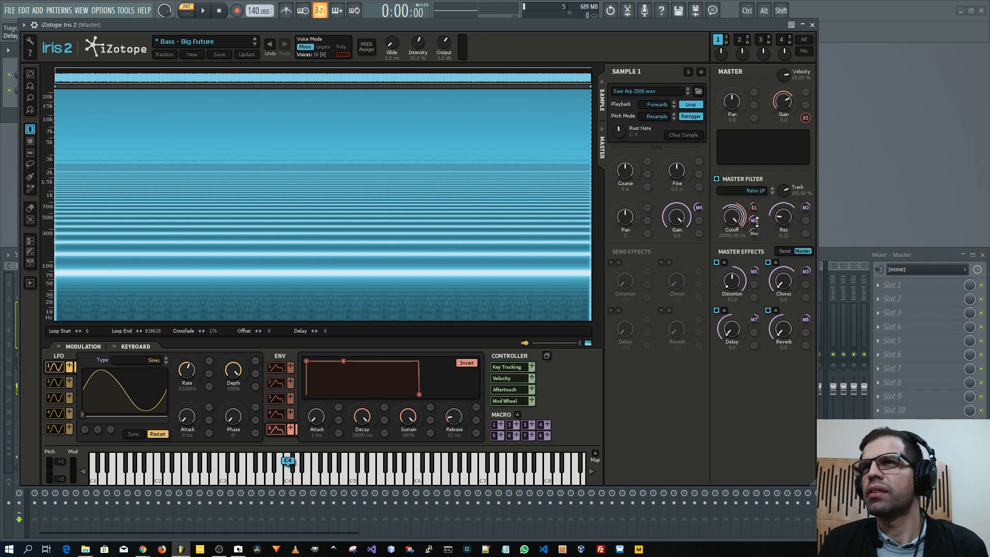
left_click(716, 263)
left_click(716, 262)
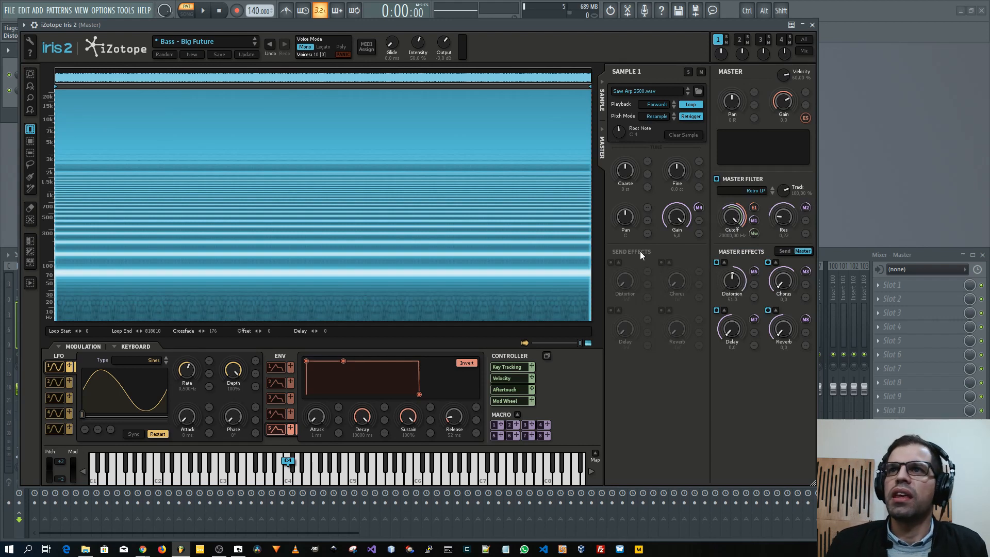
Display the send effects, try enabling and disabling the send distortion, and return to the master effects.
left_click(784, 251)
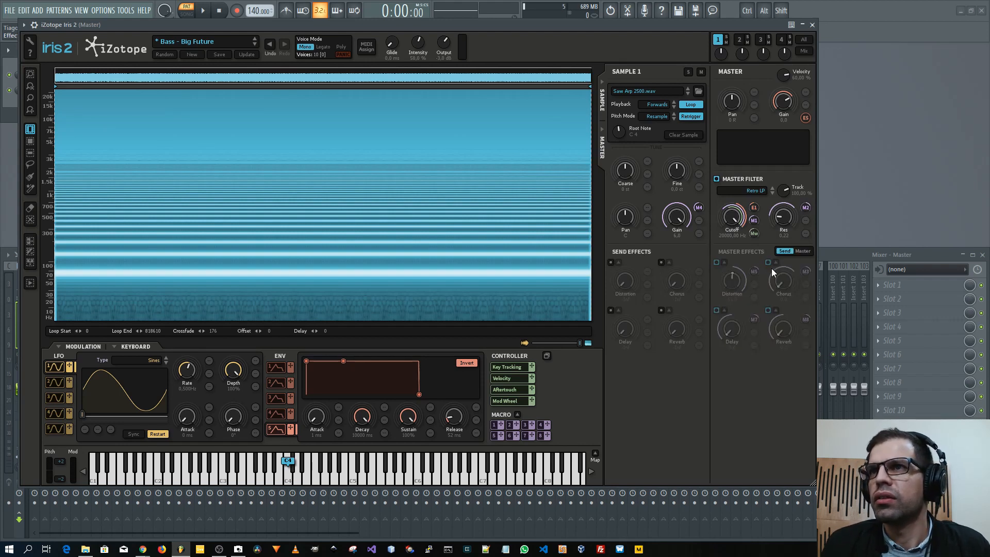
left_click(610, 263)
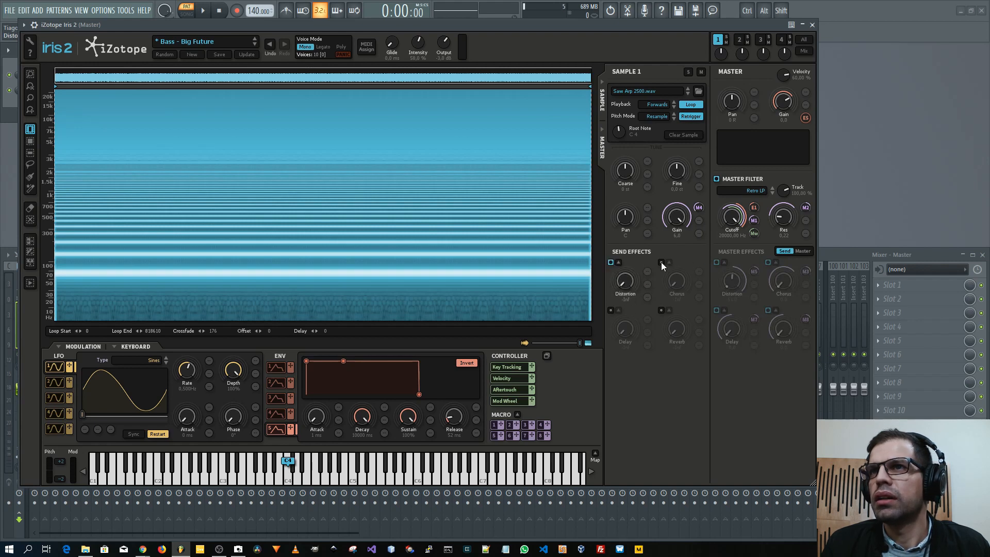
left_click(611, 263)
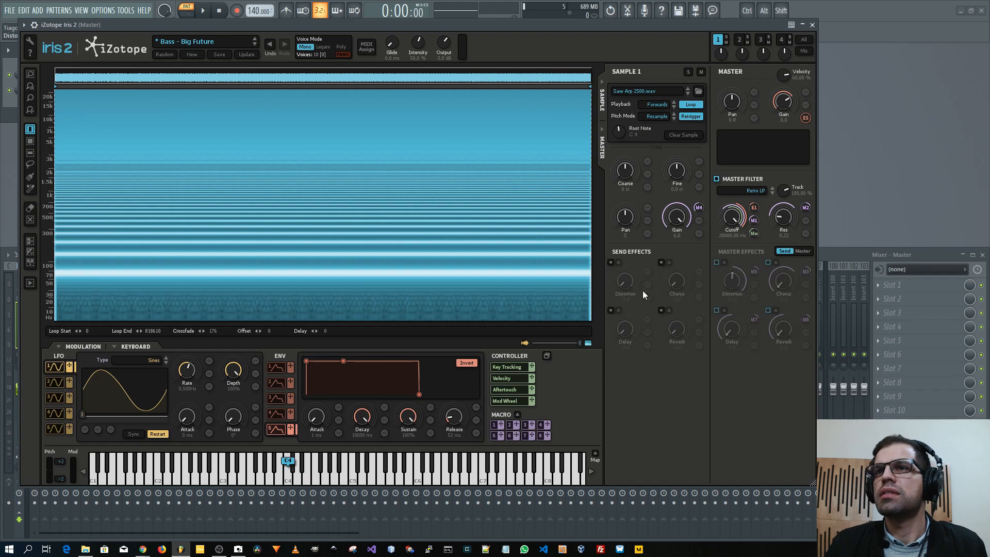
left_click(802, 250)
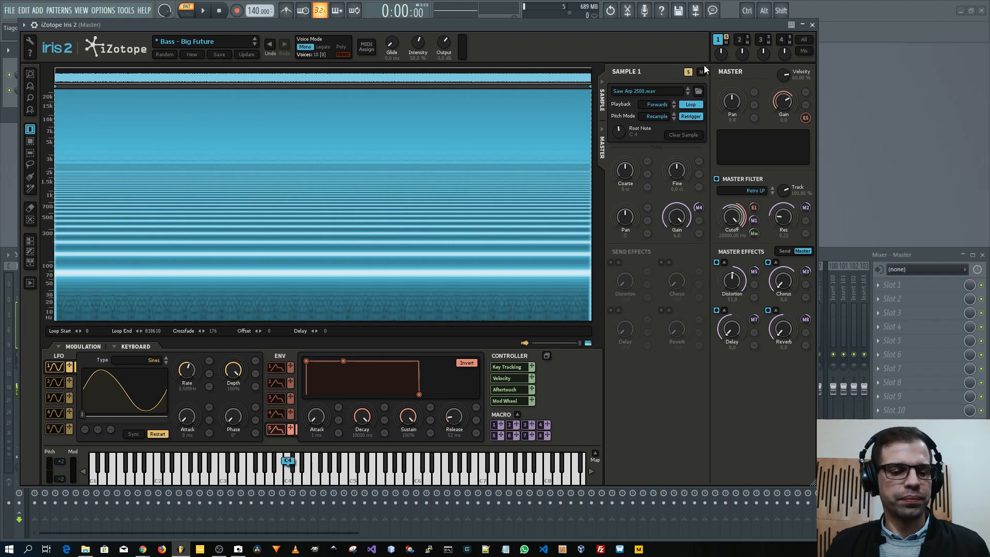
Audition Sample 1, select the frequency band from about 50 to 100 Hz across its spectrogram, and play a note.
key("z")
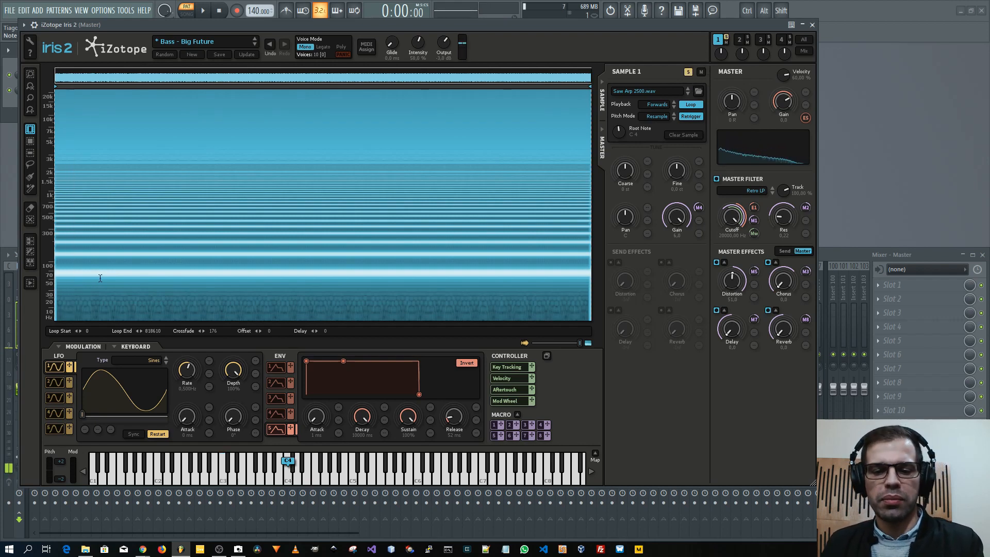
key("z")
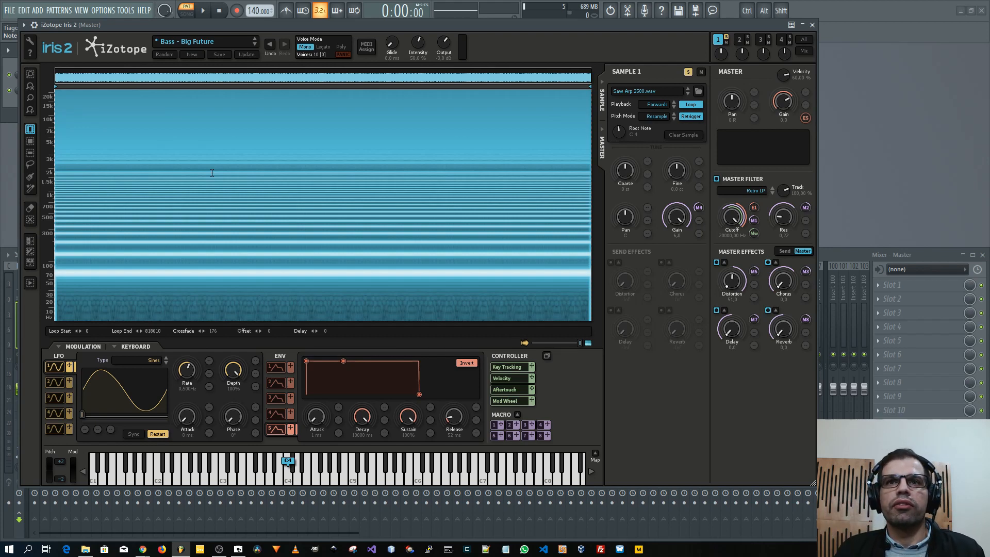
left_click(29, 153)
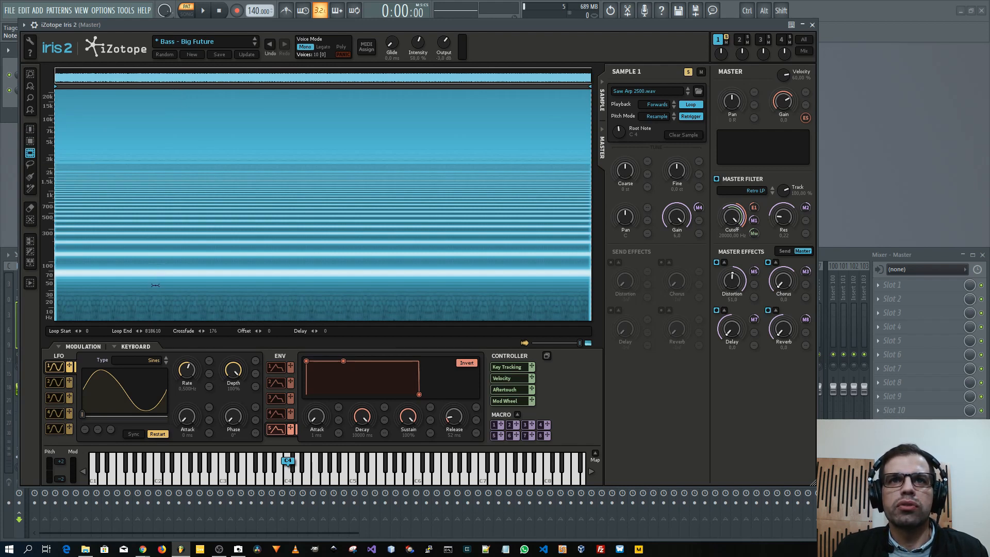
left_click_drag(155, 285, 174, 265)
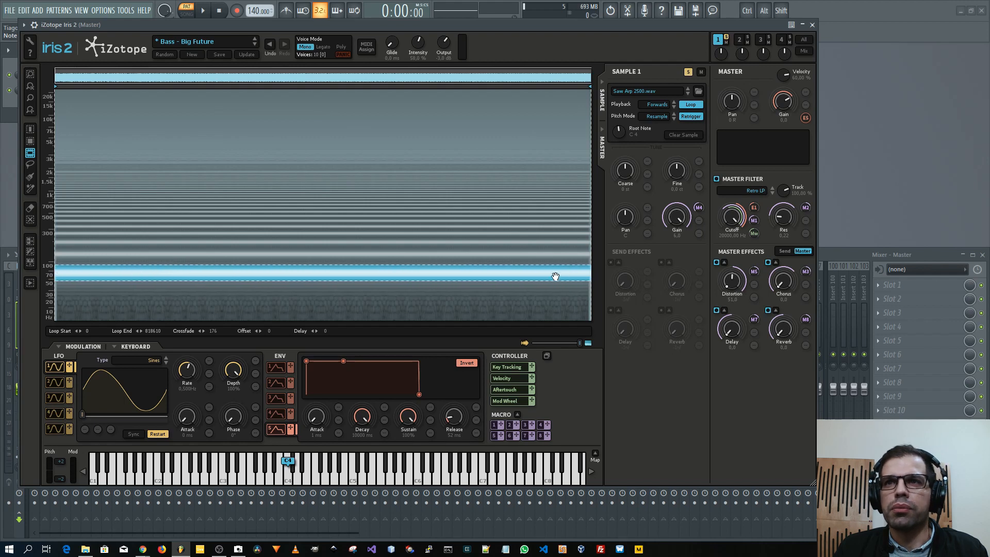
key("q")
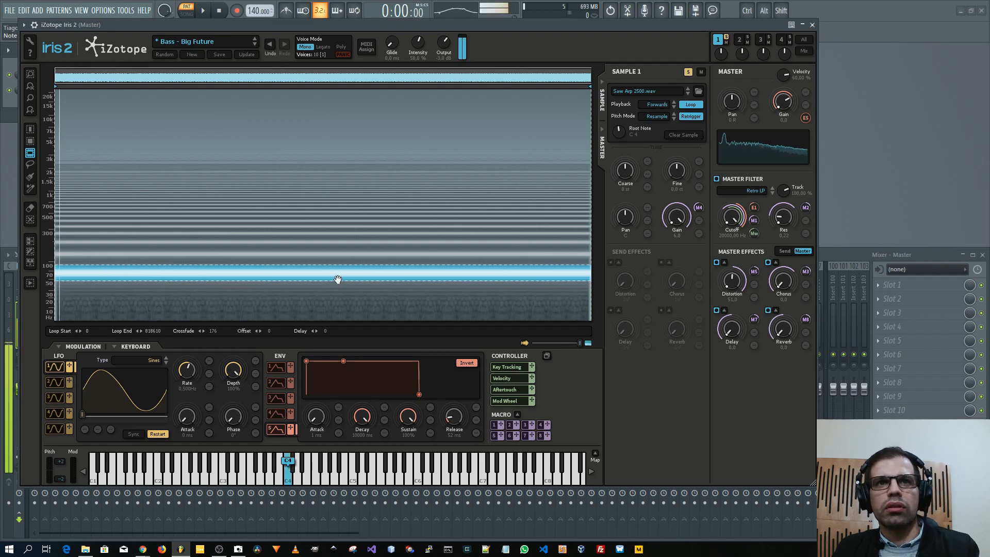
Try the selected band at about 2 to 3 kHz and at 500 to 700 Hz, and stretch it over the full spectrum.
left_click_drag(339, 278, 336, 172)
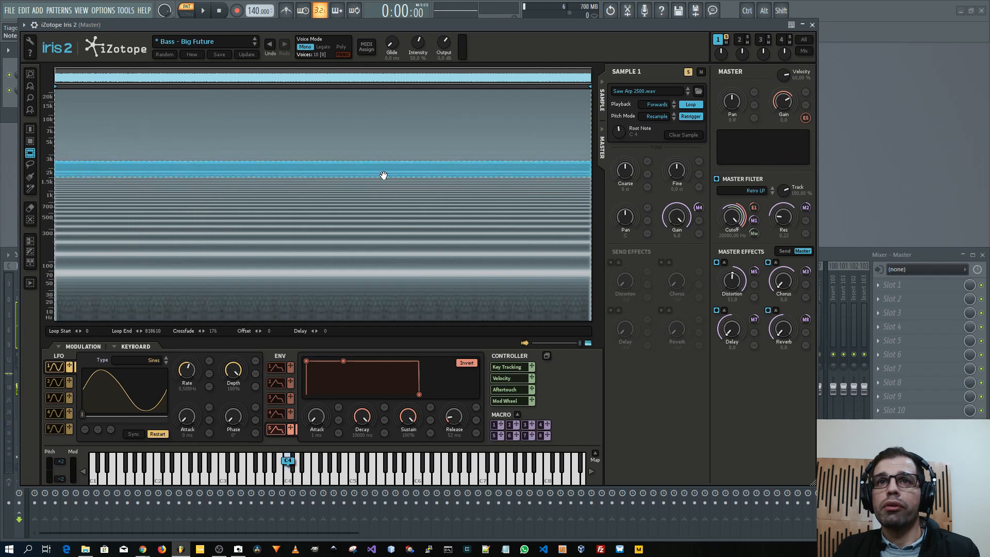
left_click_drag(383, 175, 377, 214)
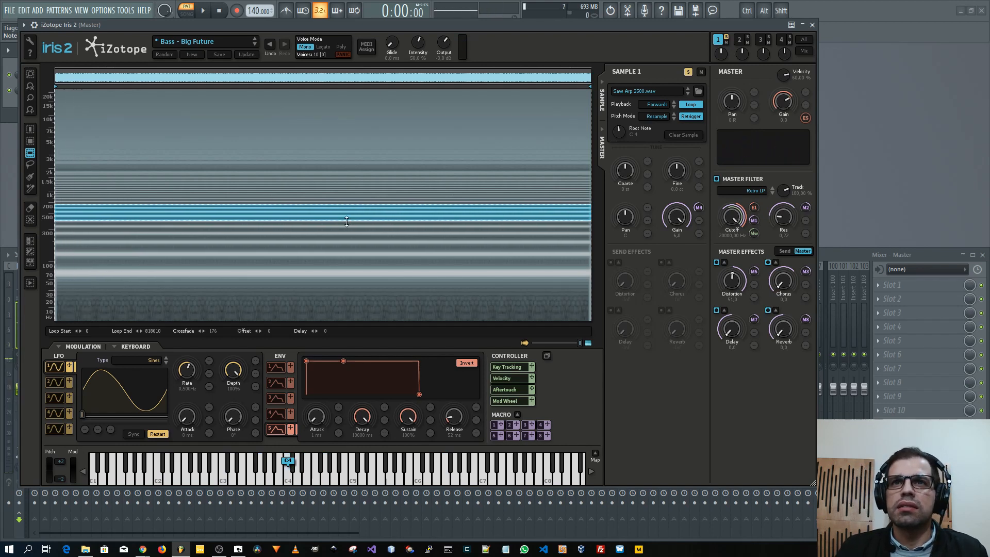
left_click_drag(347, 221, 346, 343)
left_click_drag(341, 205, 355, 34)
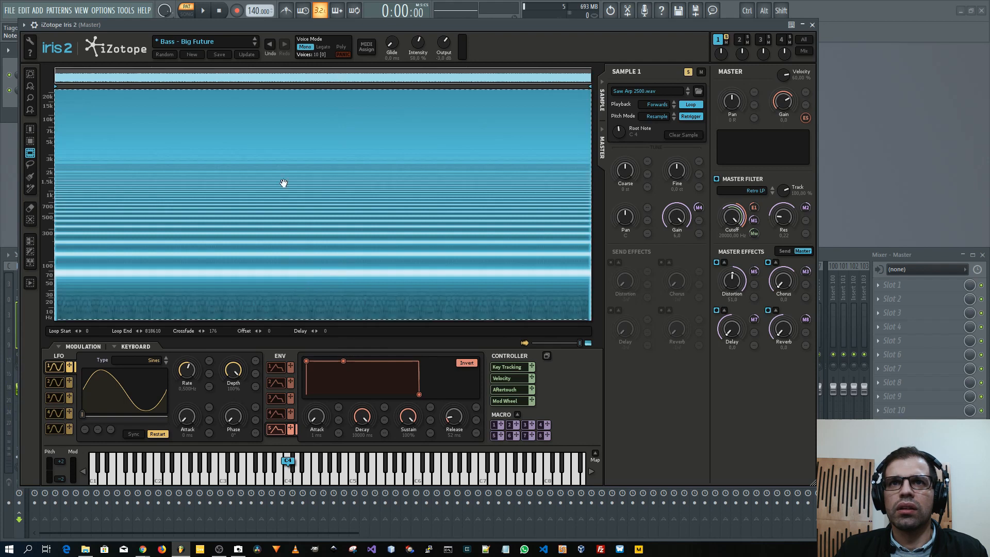
Narrow the spectrogram selection to the band from about 50 to 100 Hz and audition it.
left_click_drag(283, 182, 306, 216)
left_click_drag(312, 285, 304, 320)
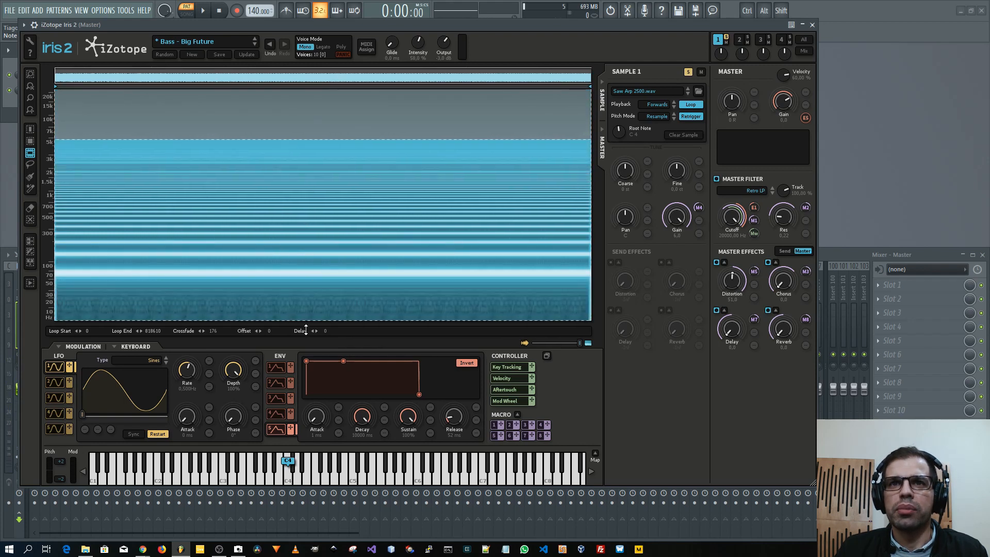
left_click_drag(294, 139, 291, 260)
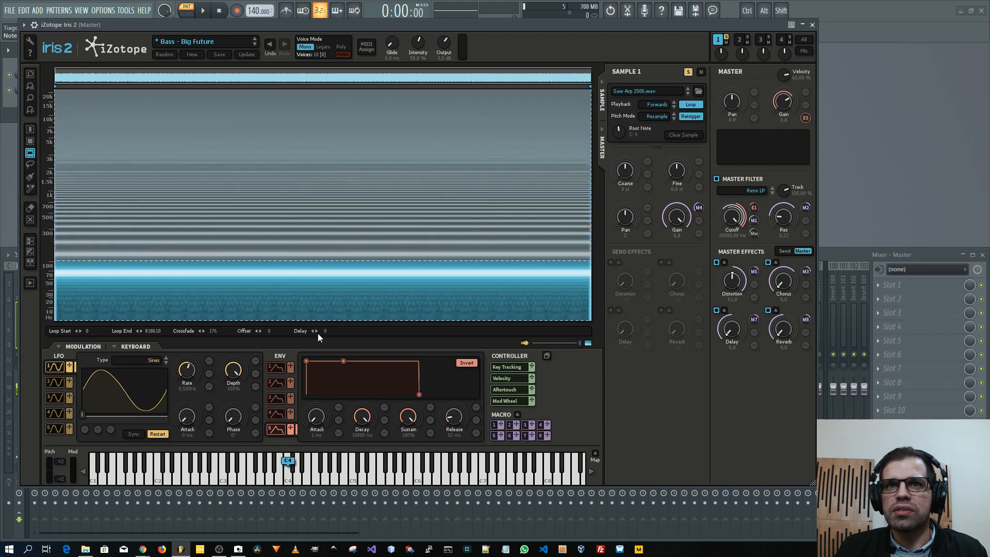
left_click_drag(310, 320, 299, 266)
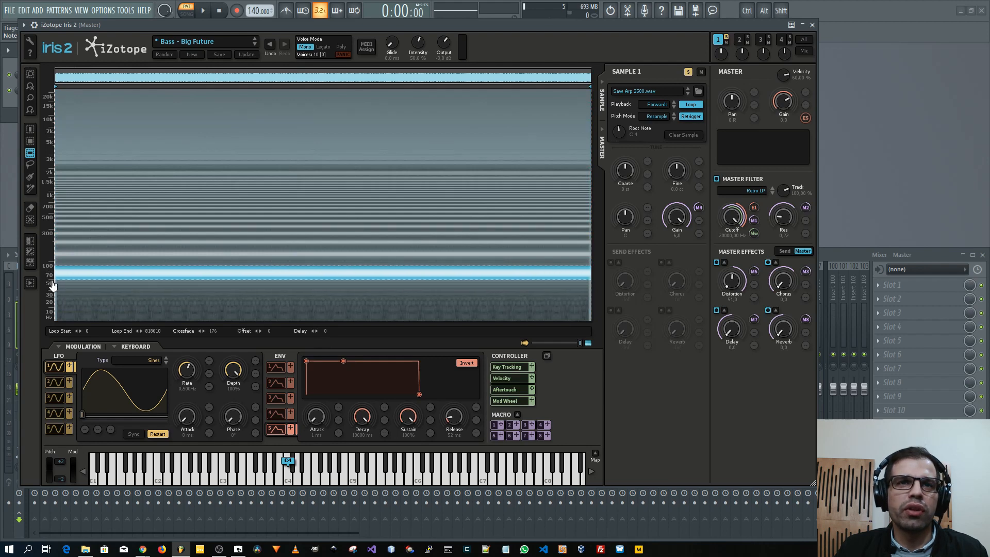
left_click_drag(69, 264, 68, 262)
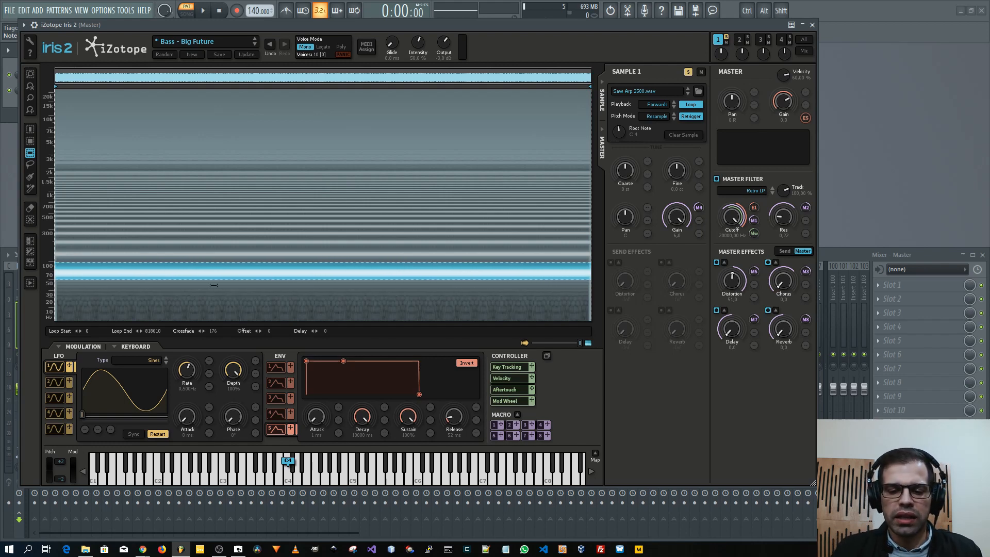
key("q")
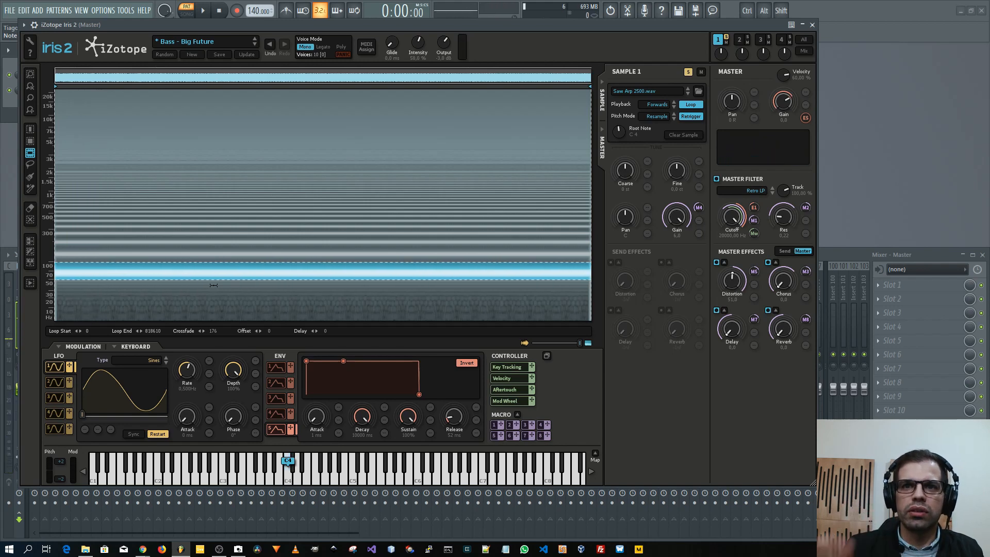
key("q")
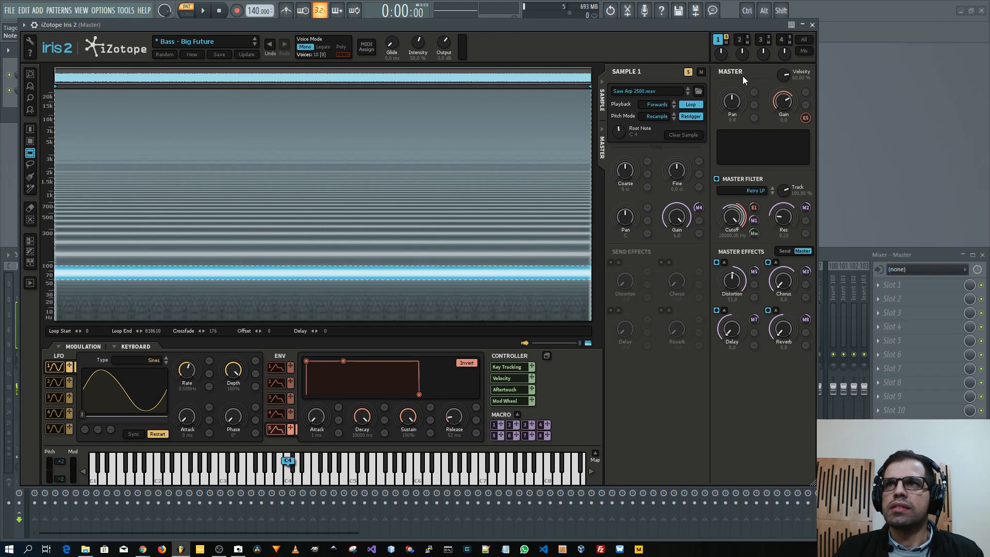
Compare the full patch with Sample 1 alone by switching the solo of Sample 1 off and on.
left_click(726, 37)
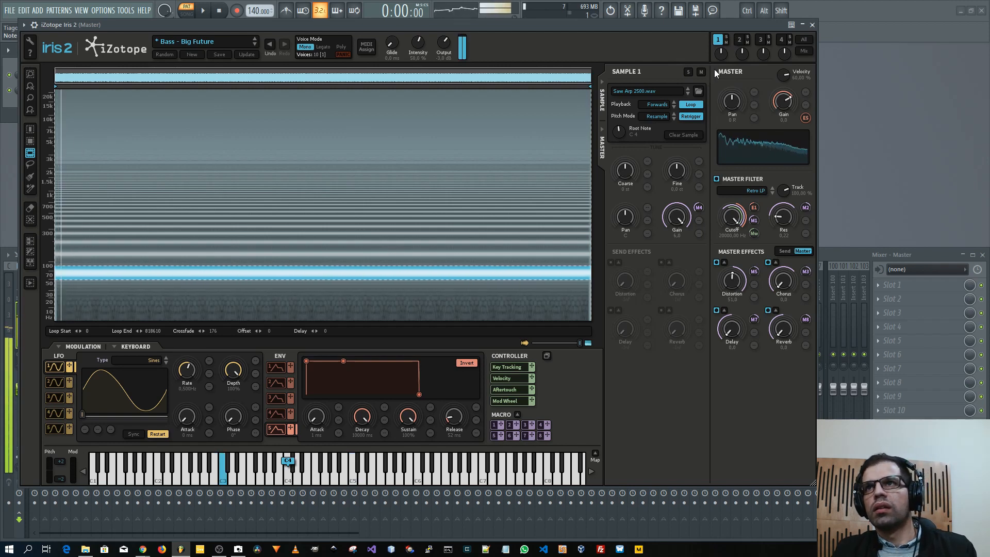
left_click(726, 43)
left_click(727, 43)
left_click(725, 37)
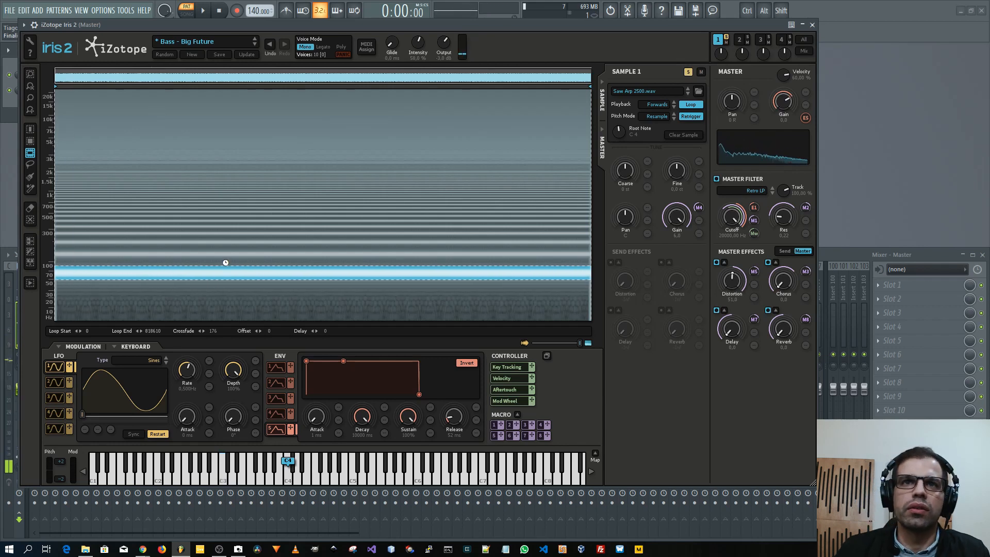
Add freehand lasso areas around the bass band to the selection, and extend it with full-height time ranges covering nearly the whole sample.
left_click(30, 165)
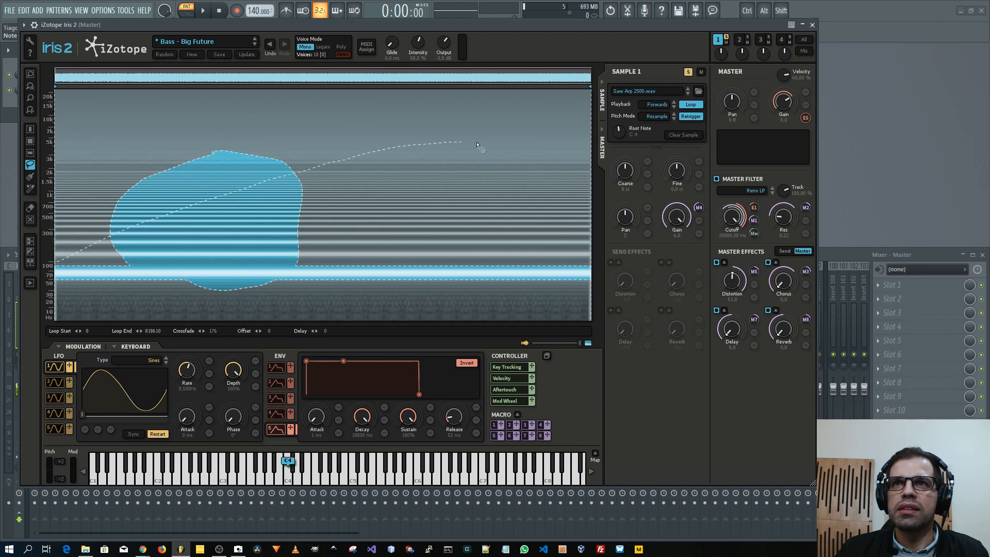
left_click_drag(589, 268, 590, 269)
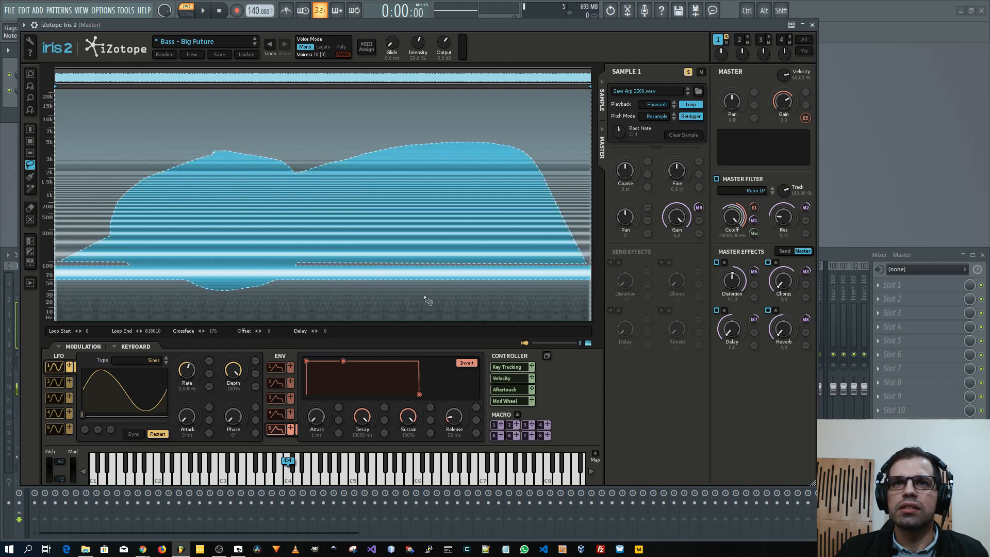
left_click(30, 129)
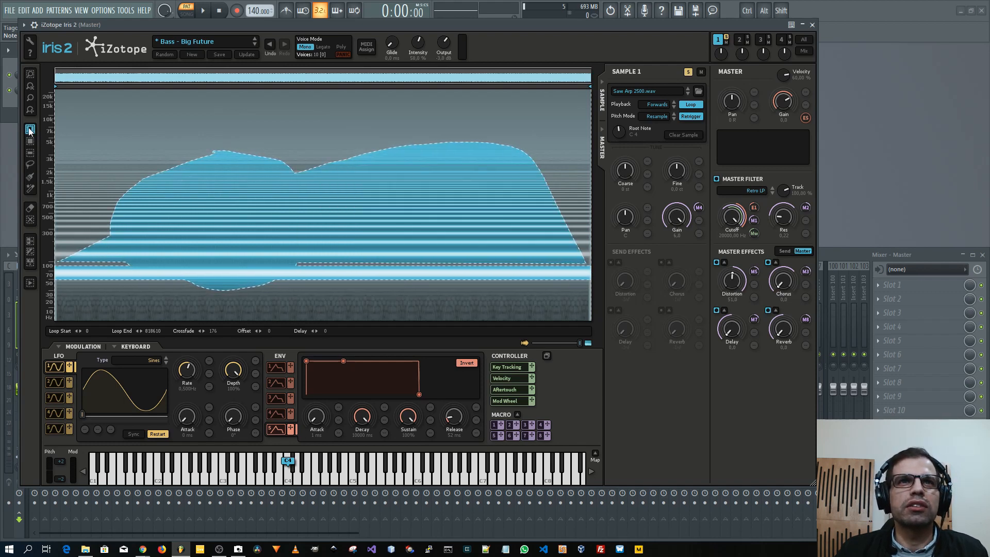
left_click_drag(157, 178, 55, 178)
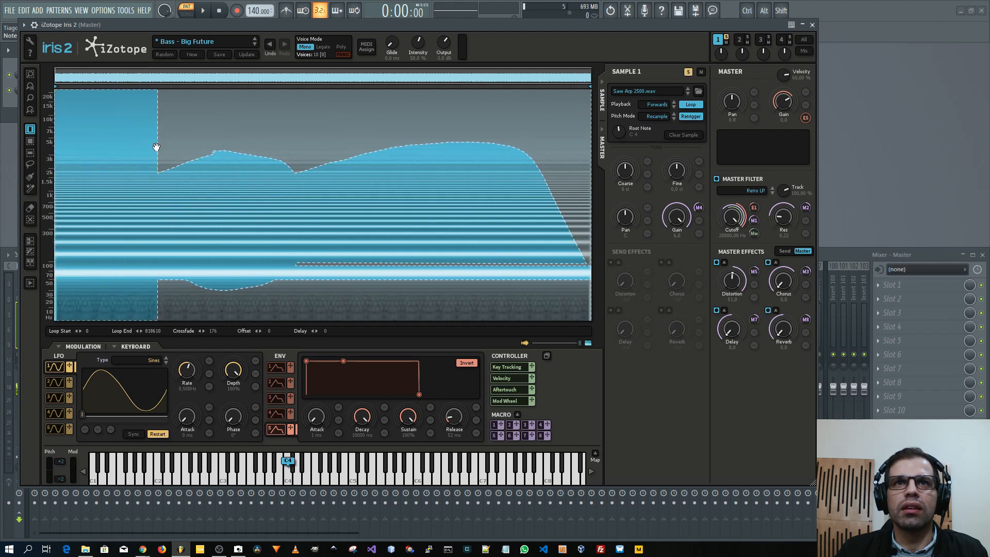
left_click_drag(154, 147, 152, 172)
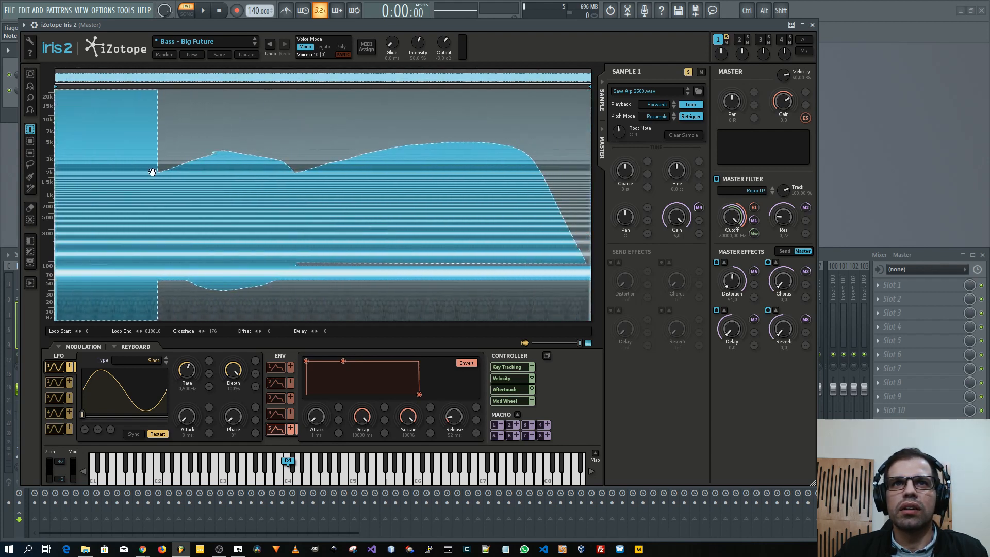
left_click(185, 124)
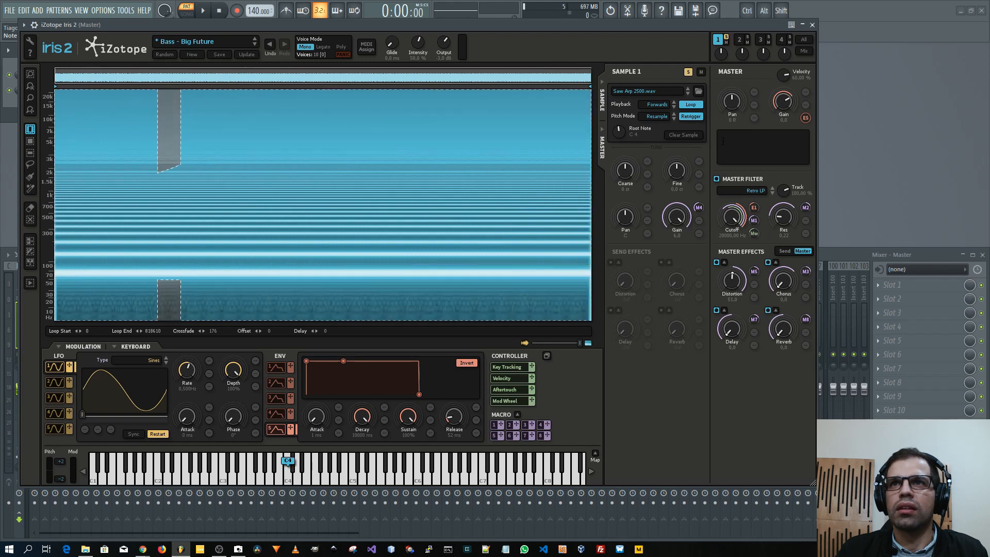
Add a rectangular area from about 2.5 to 15 kHz inside the unselected gap, then clear the spectrogram selection and choose the Eraser.
right_click(147, 144)
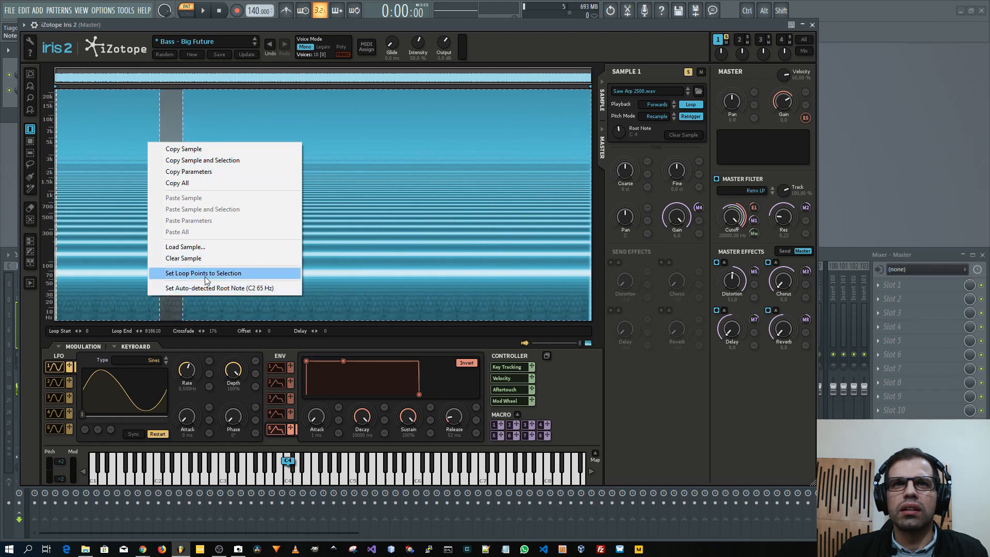
left_click(201, 171)
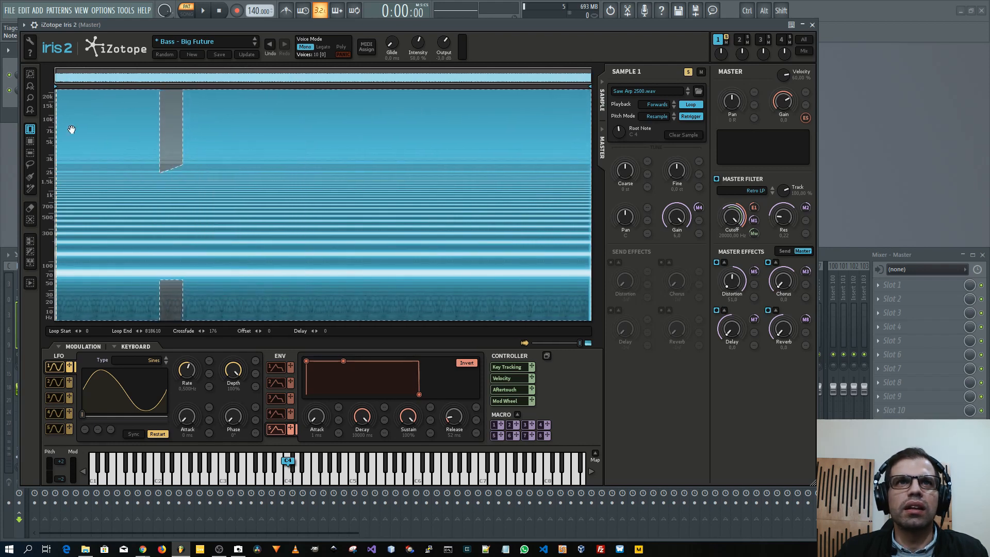
left_click(31, 140)
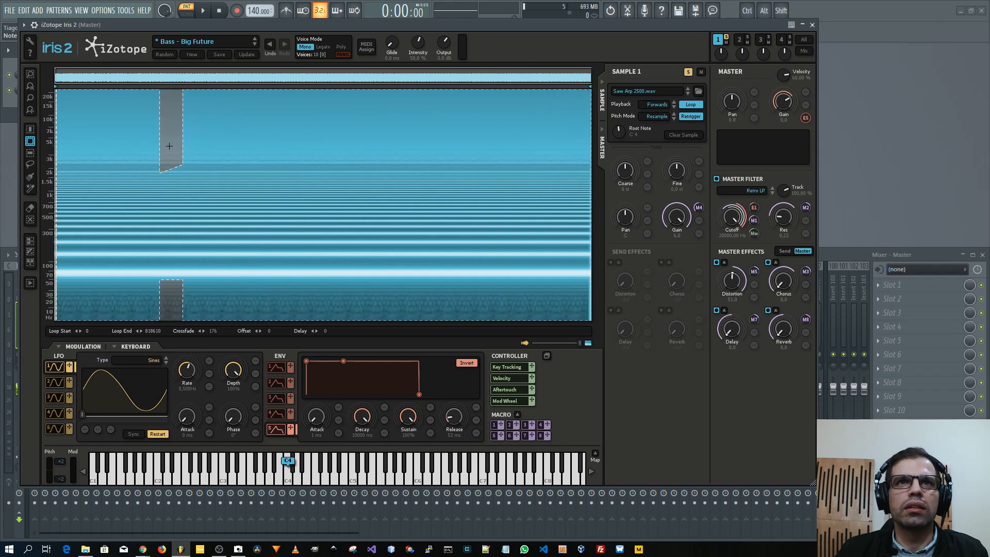
left_click_drag(169, 107, 179, 166)
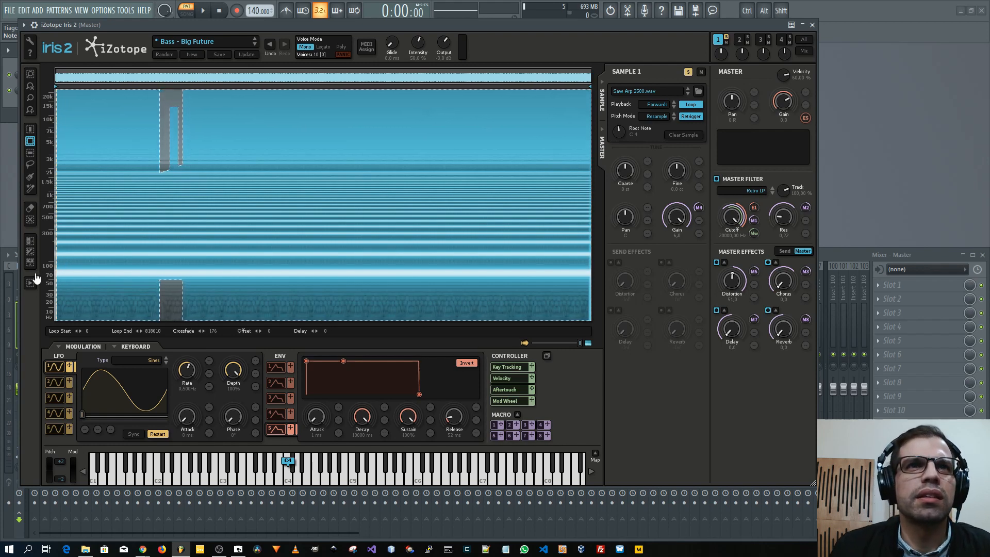
left_click(30, 221)
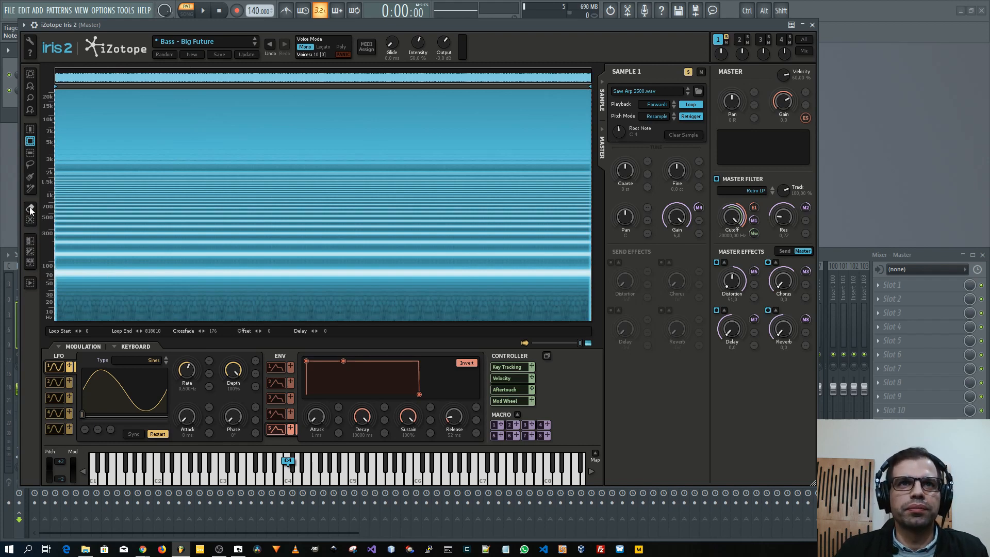
left_click(30, 208)
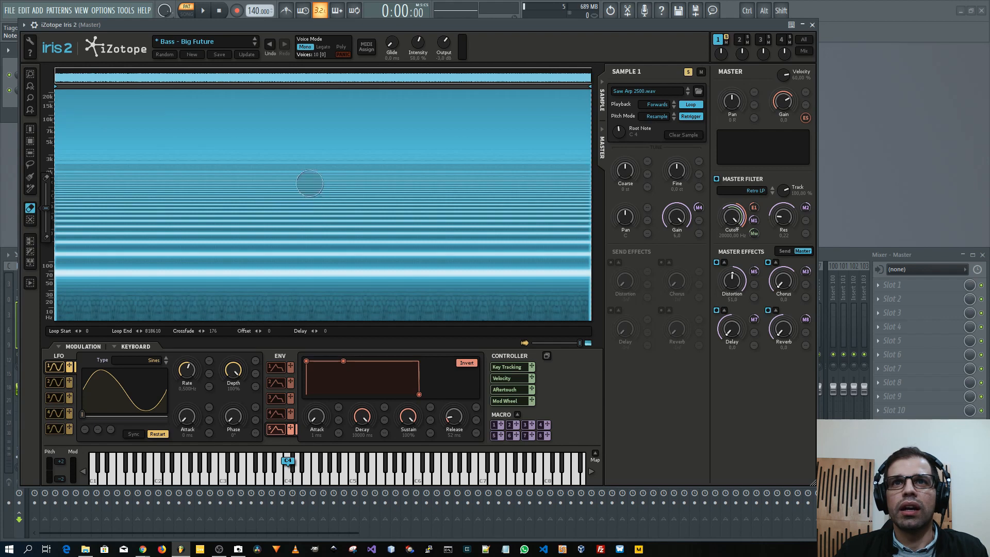
right_click(209, 140)
key("Escape")
key("Escape")
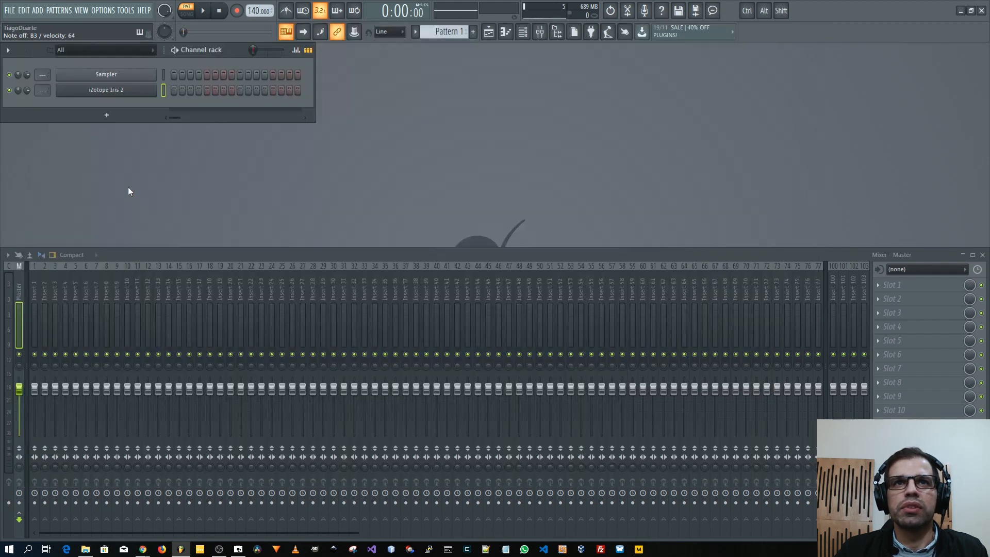
left_click(124, 92)
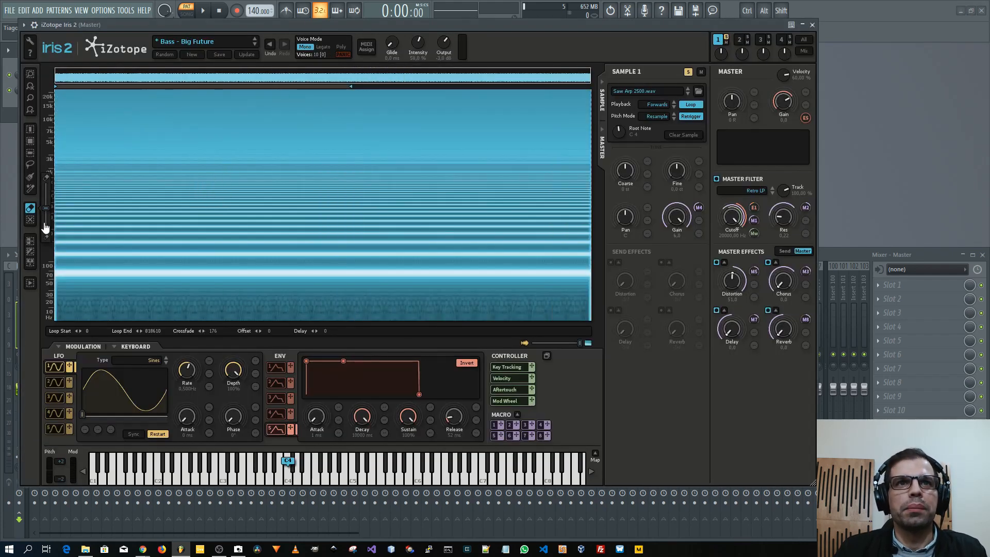
Select the frequency band from about 50 to 170 Hz and add a lasso hump above it, peaking at about 7 kHz.
left_click(30, 153)
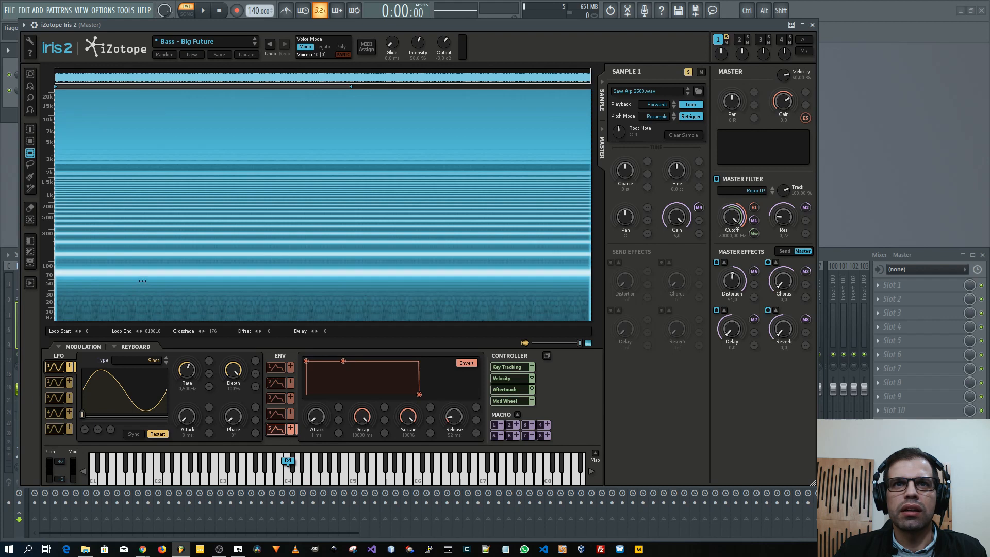
left_click_drag(142, 281, 145, 249)
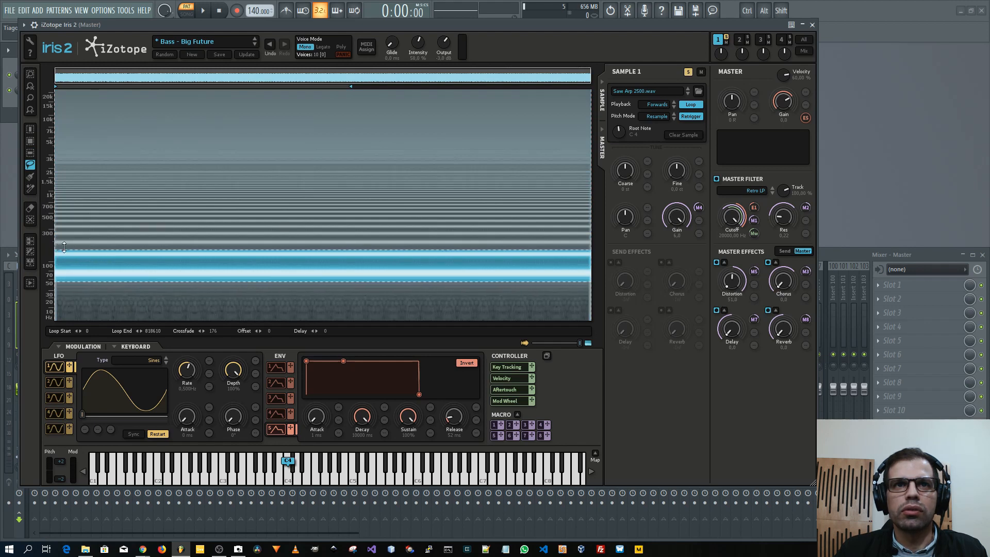
mouse_move(73, 248)
left_mouse_down()
mouse_move(391, 139)
mouse_move(462, 135)
mouse_move(525, 162)
mouse_move(592, 253)
left_mouse_up()
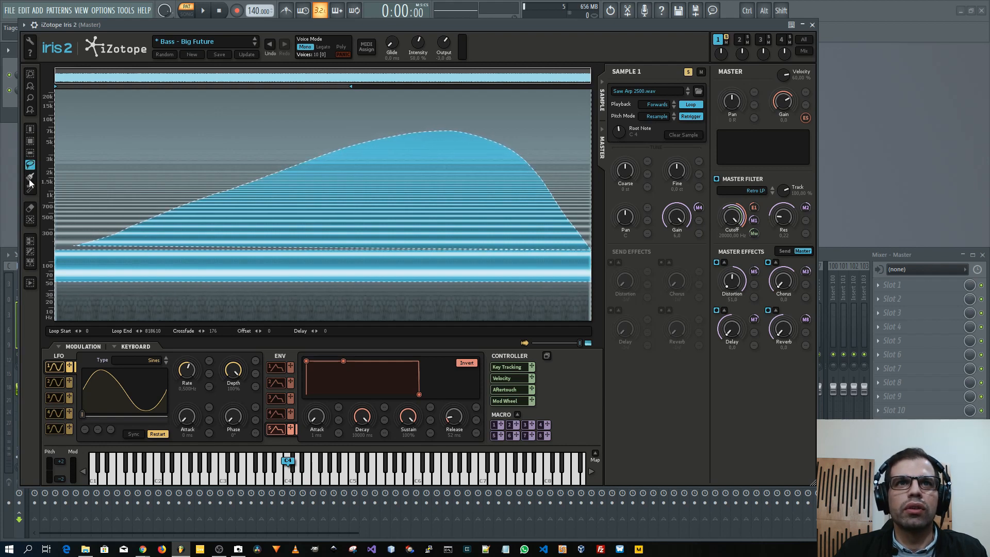
Fill the gap between the bass band and the lasso hump with a frequency selection and audition the result.
left_click(32, 153)
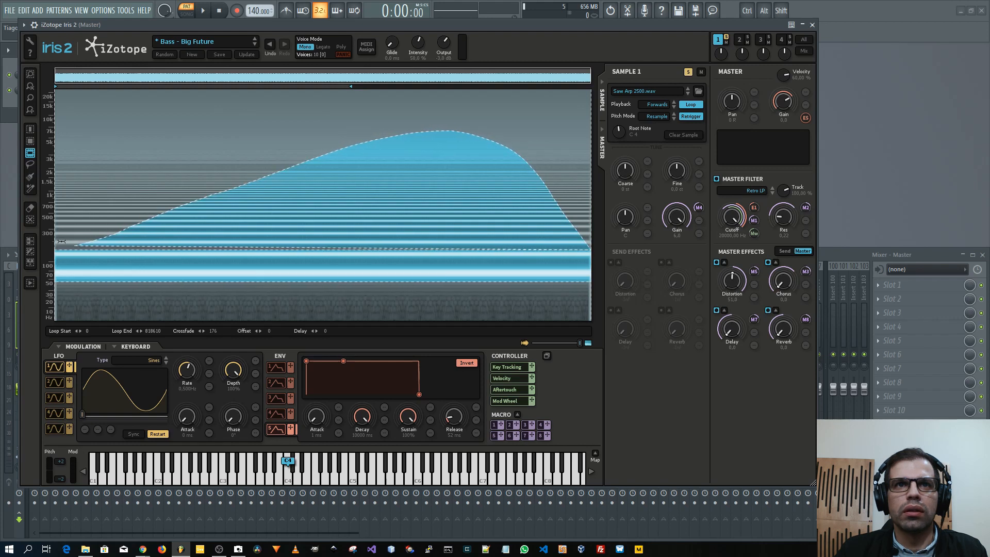
left_click_drag(61, 241, 62, 250)
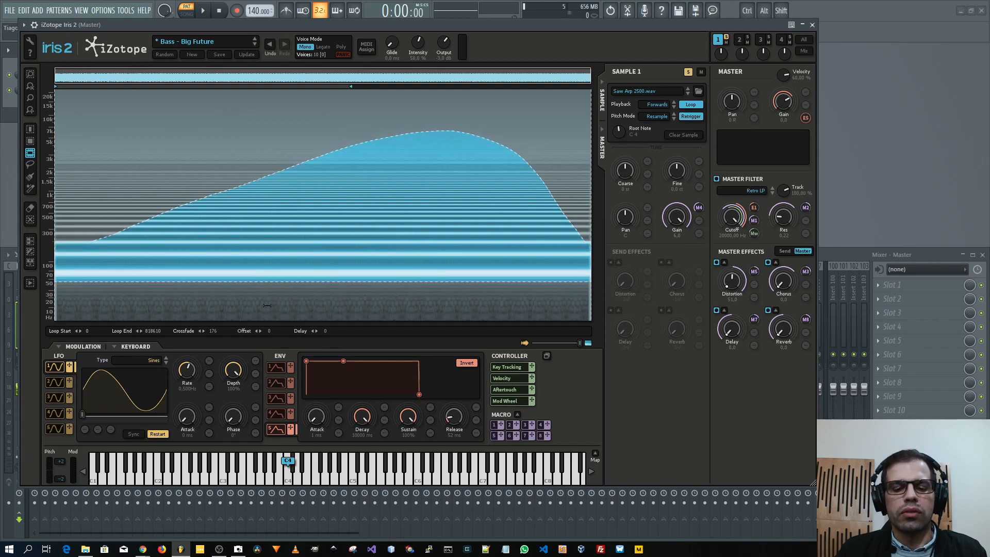
key("v")
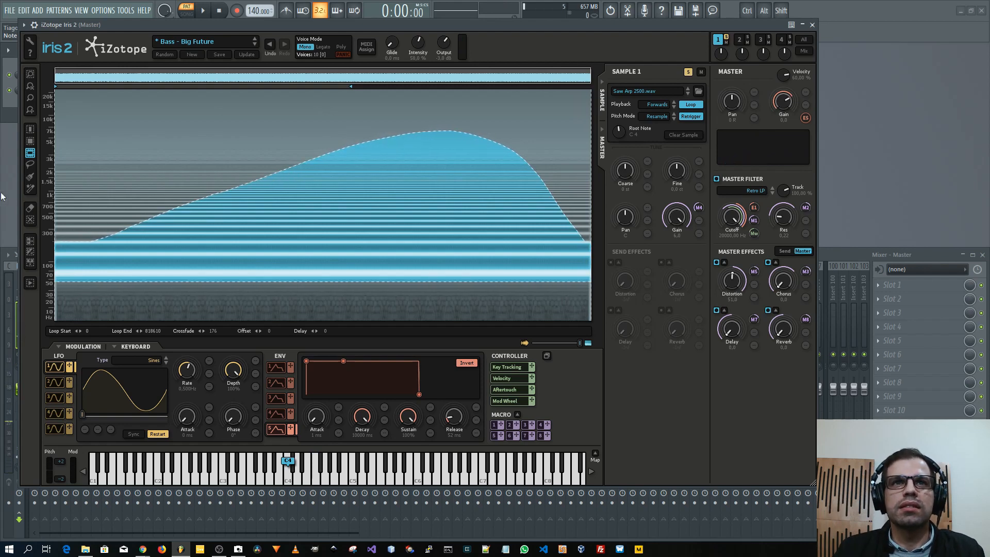
Erase part of the hump's upper edge and the bass band's upper corner at the sample's start from the selection.
left_click(30, 207)
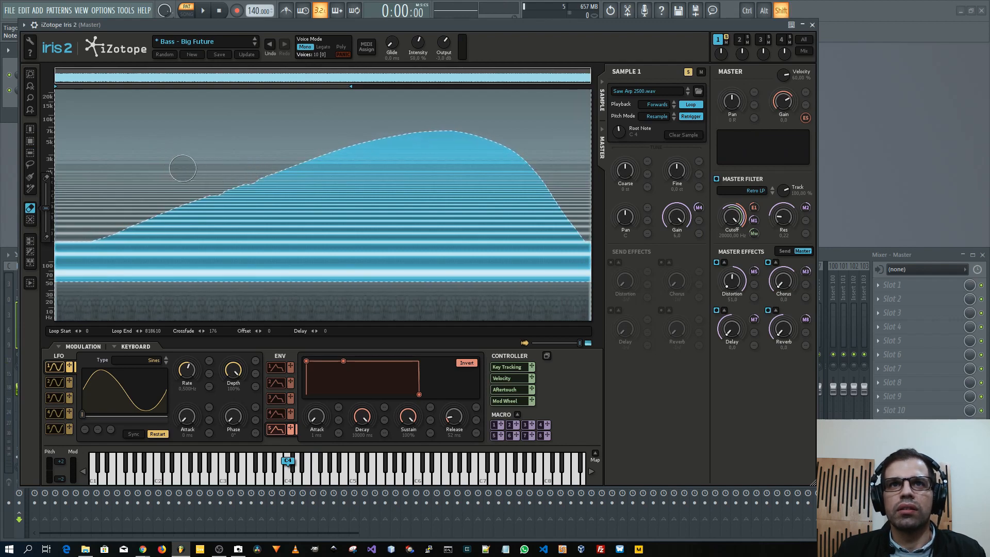
key("super")
key("Escape")
left_click_drag(192, 164, 262, 173)
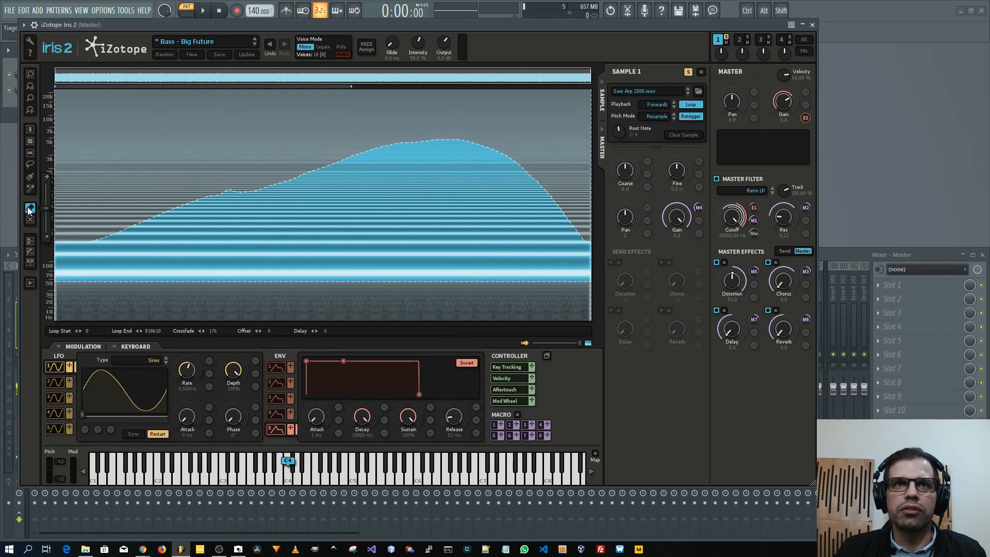
left_click_drag(267, 171, 55, 267)
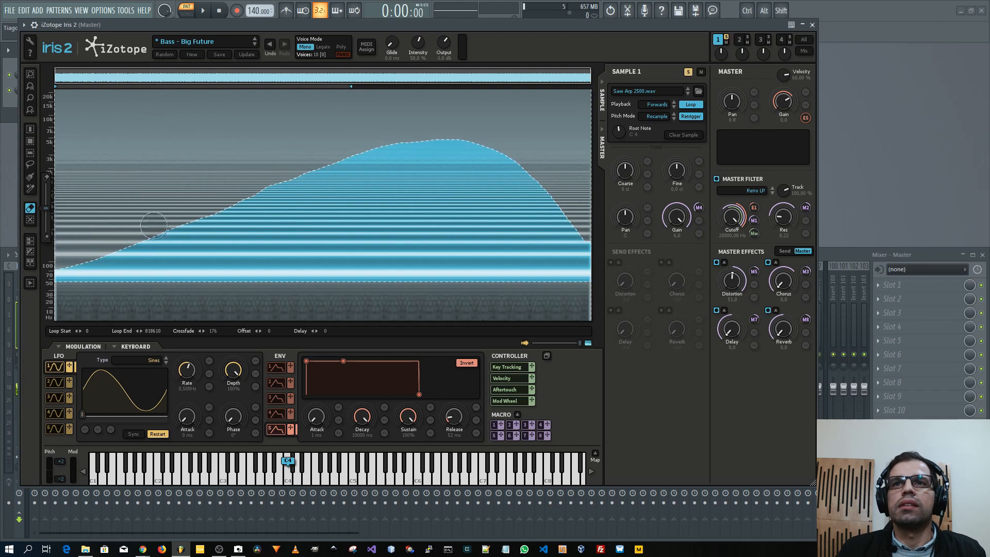
Clear the spectrogram selection, and activate the preview option and the time selection tool.
left_click(30, 221)
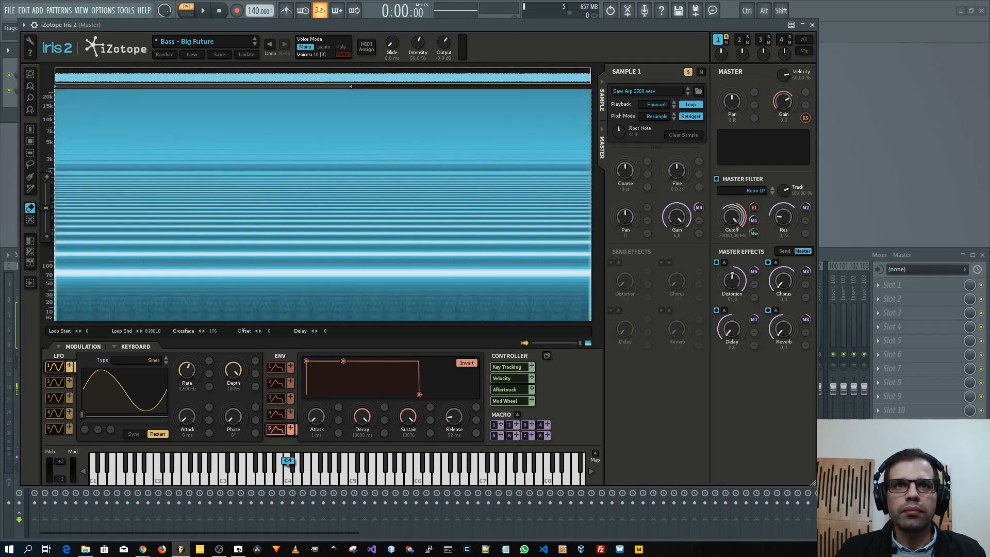
left_click(30, 284)
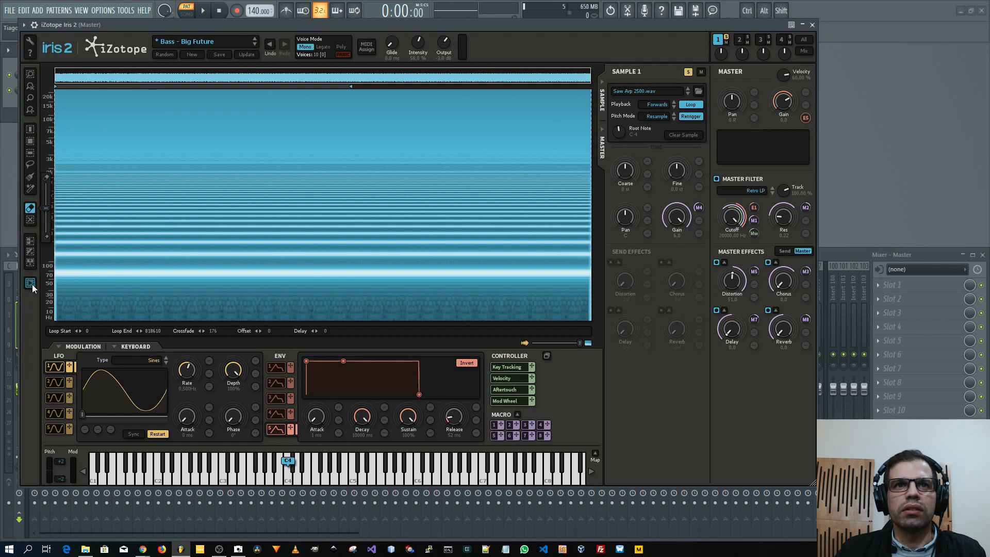
left_click(30, 129)
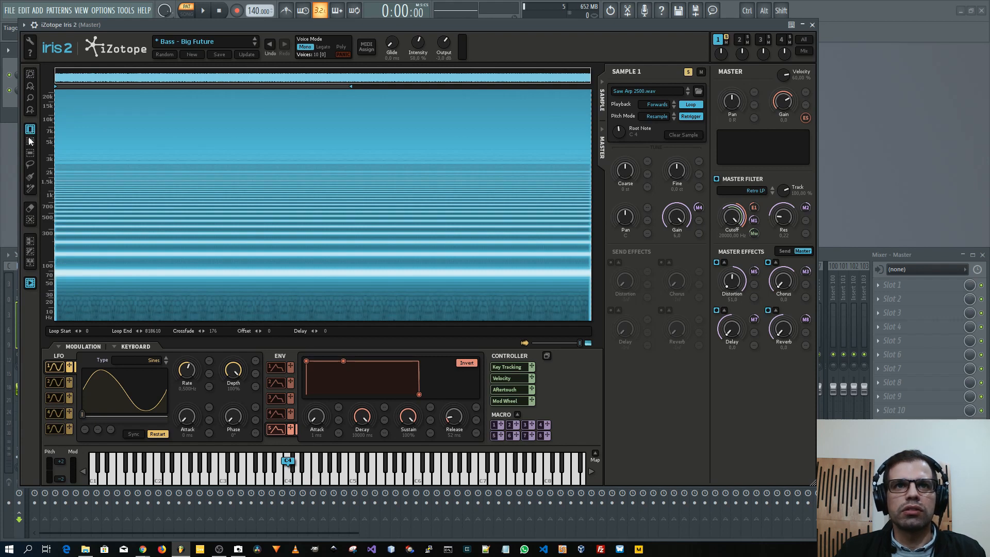
key("ctrl")
key("alt")
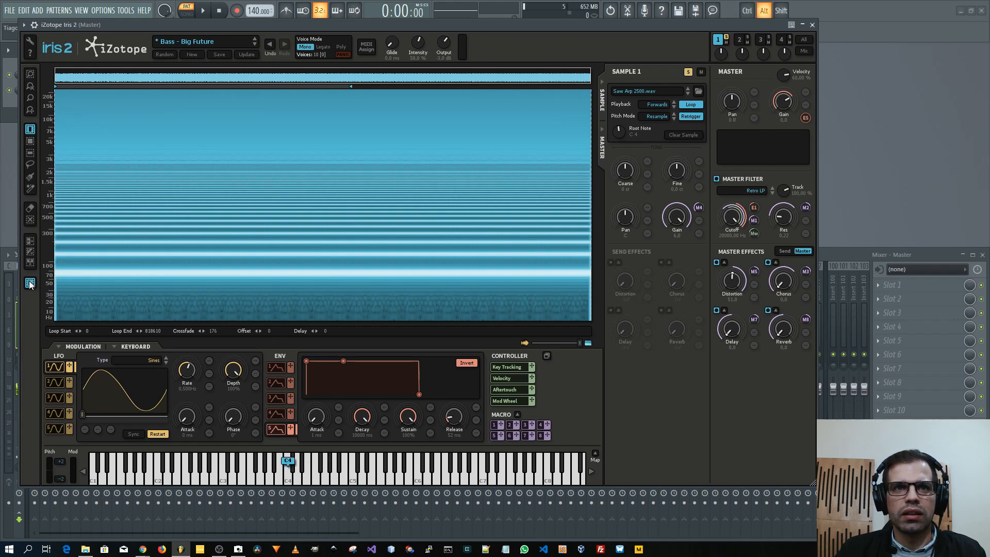
left_click(29, 283)
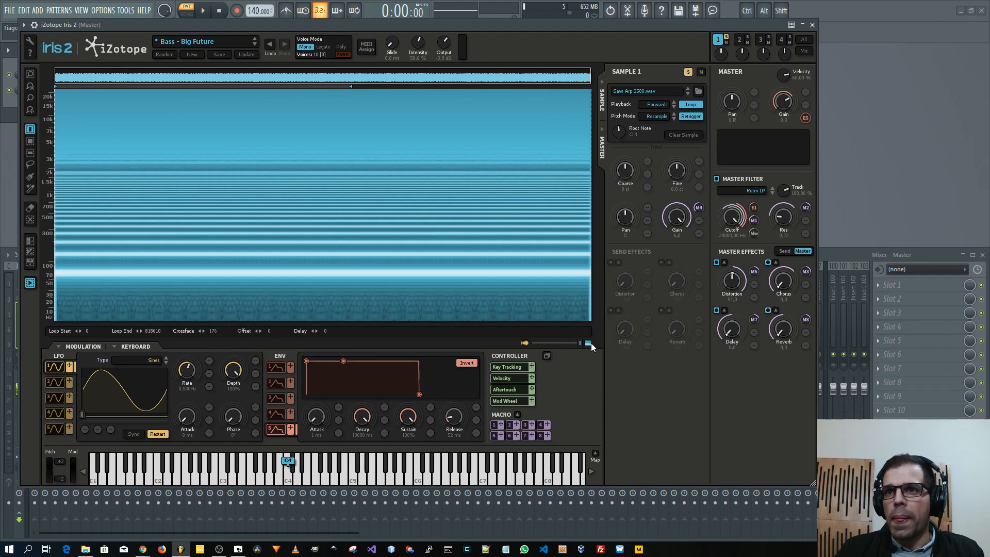
Set the waveform and spectrogram balance fully towards the spectrogram, and view the settings of LFO 2 and LFO 1.
mouse_move(580, 342)
left_mouse_down()
mouse_move(505, 342)
mouse_move(591, 342)
left_mouse_up()
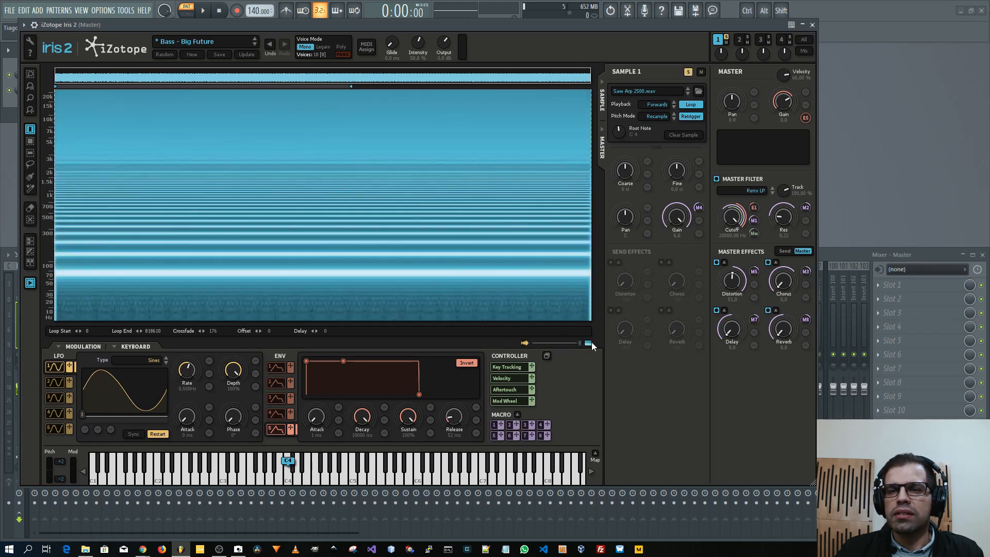
left_click(54, 382)
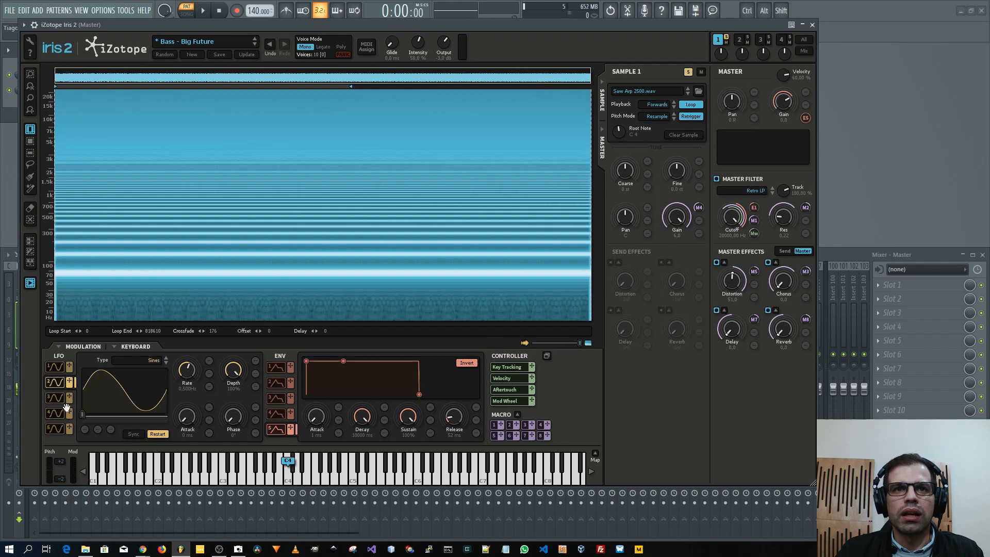
left_click(55, 366)
Collapse and restore the modulation section and the on-screen keyboard.
left_click(78, 346)
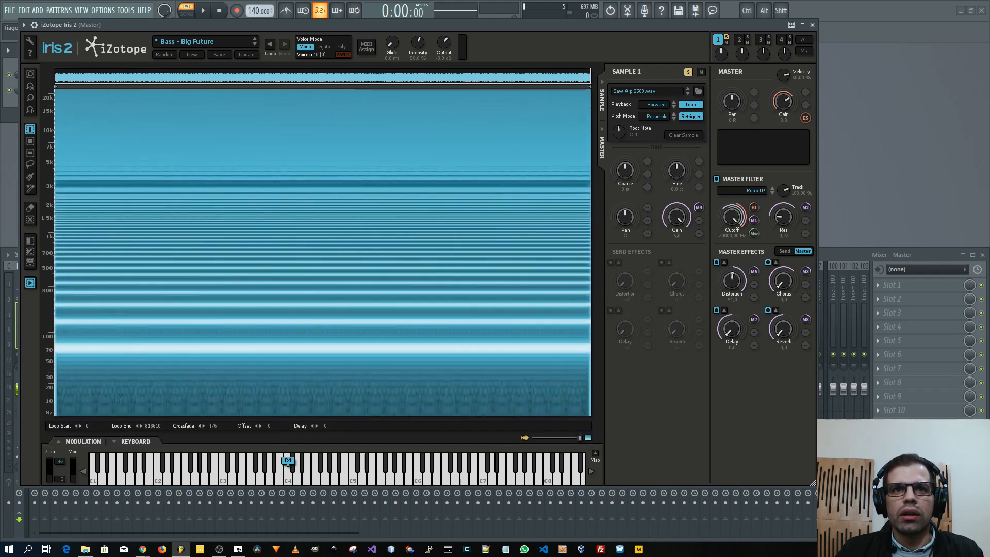
left_click(85, 443)
left_click(134, 348)
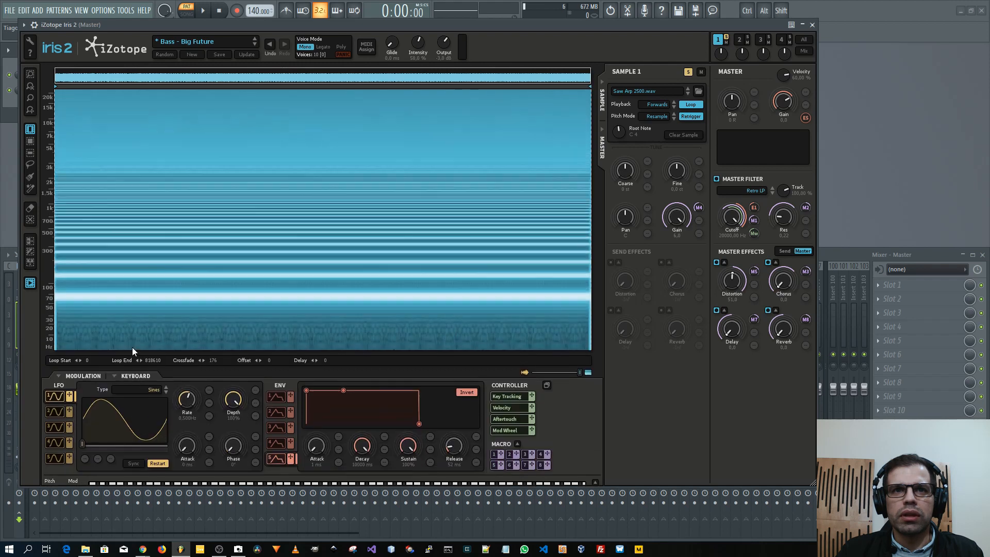
left_click(127, 386)
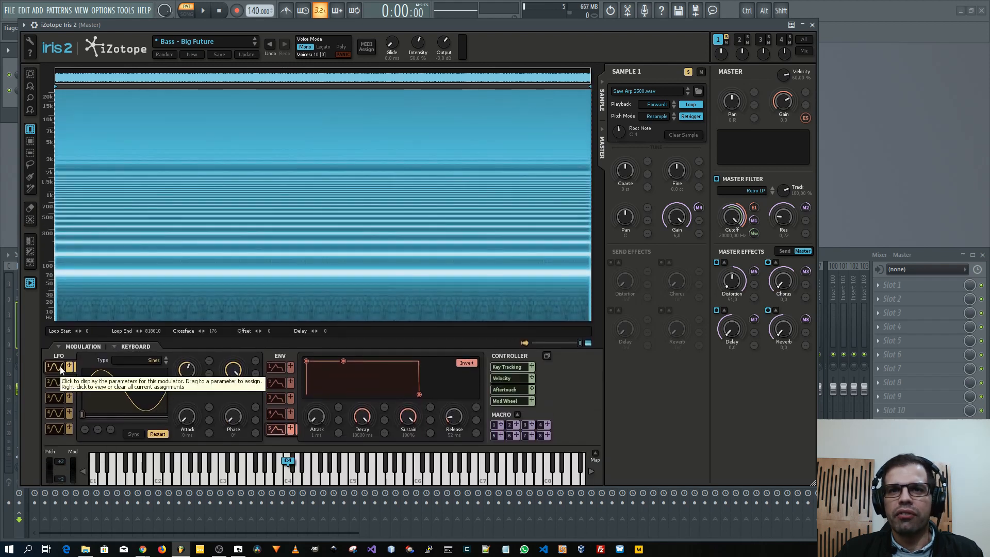
View the settings of envelopes 1, 2, 4 and 5 and point out the modulation controllers.
left_click(279, 366)
left_click(278, 383)
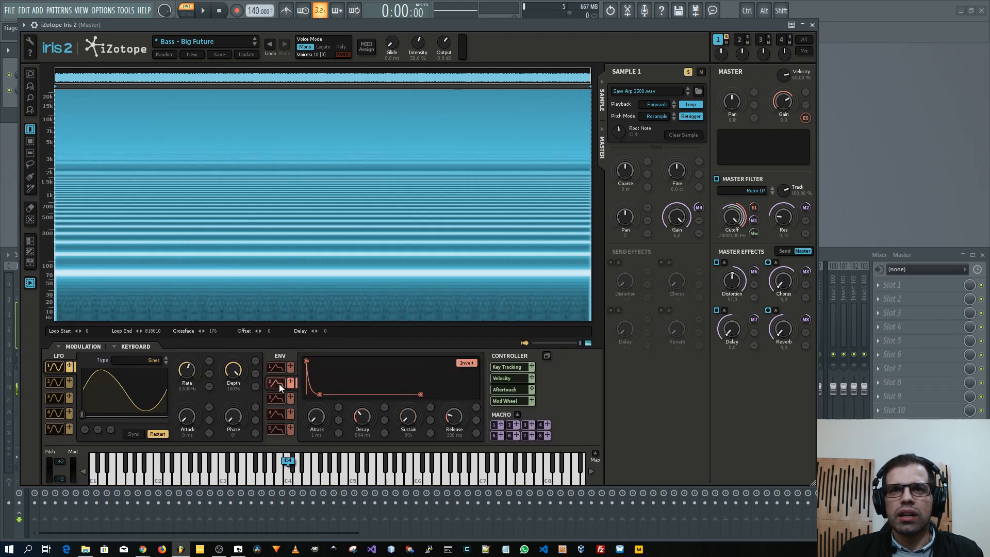
left_click(275, 413)
left_click(275, 429)
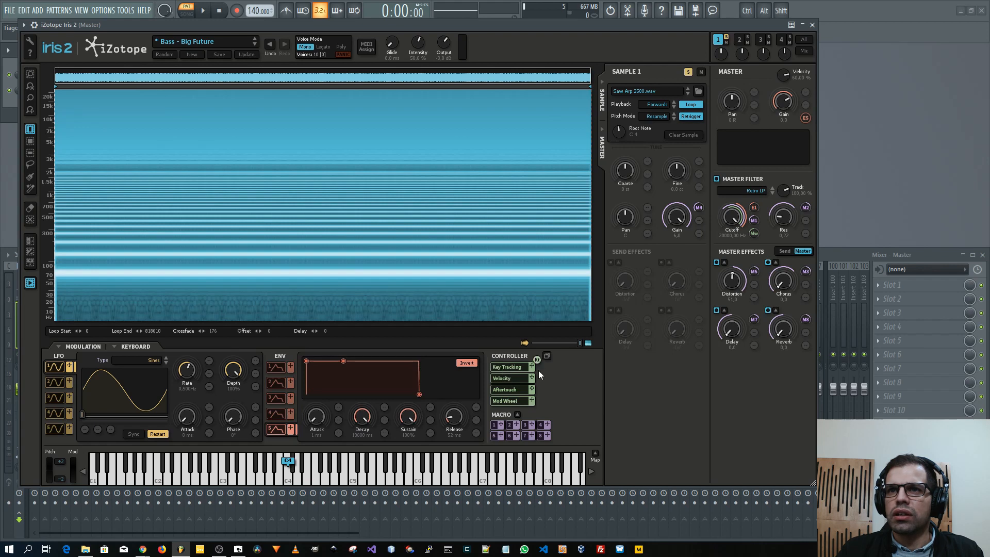
left_click_drag(538, 371, 549, 356)
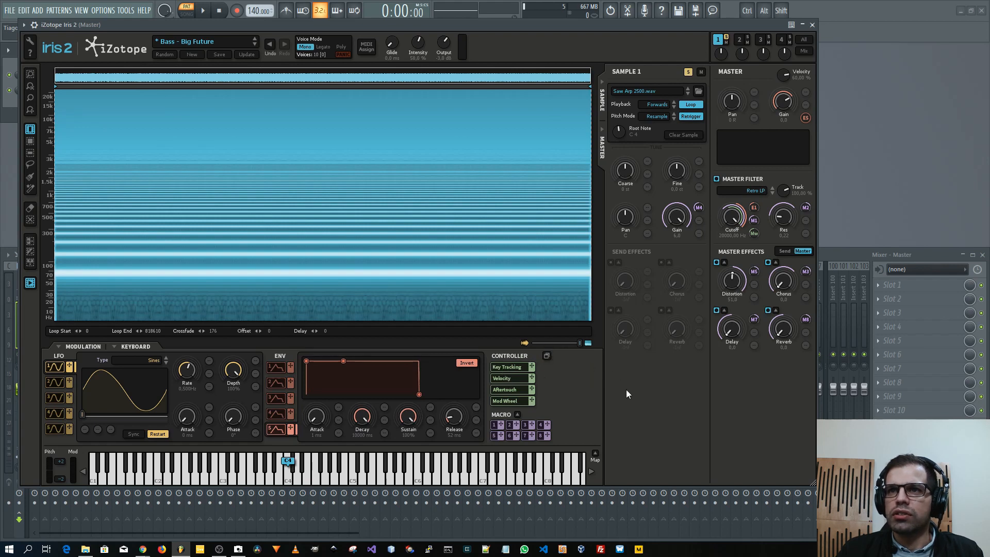